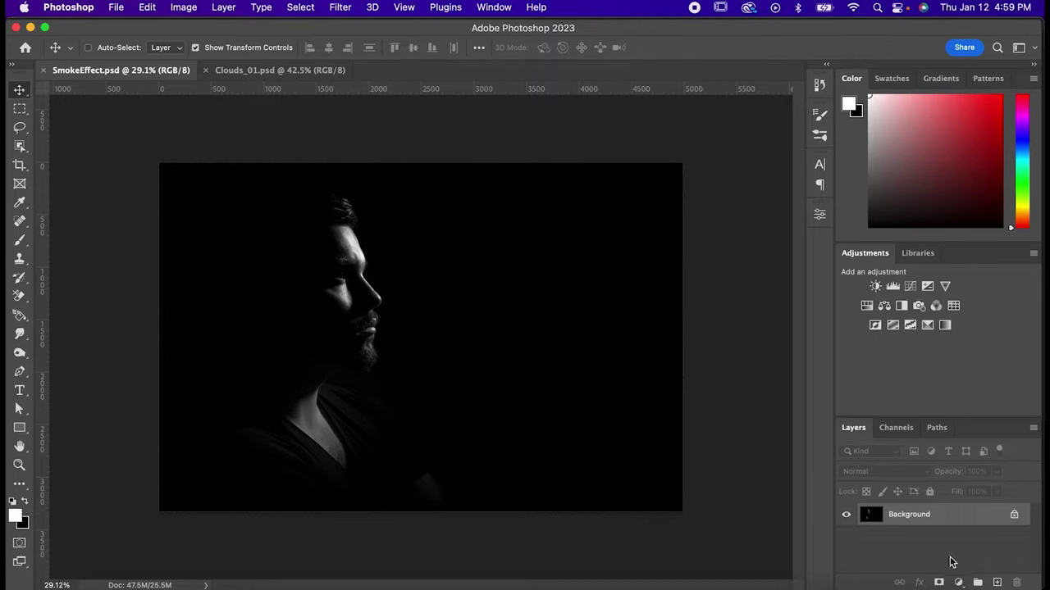
Add a new layer and render Clouds on it, re-rendering twice for a fresh pattern
click(996, 582)
click(340, 7)
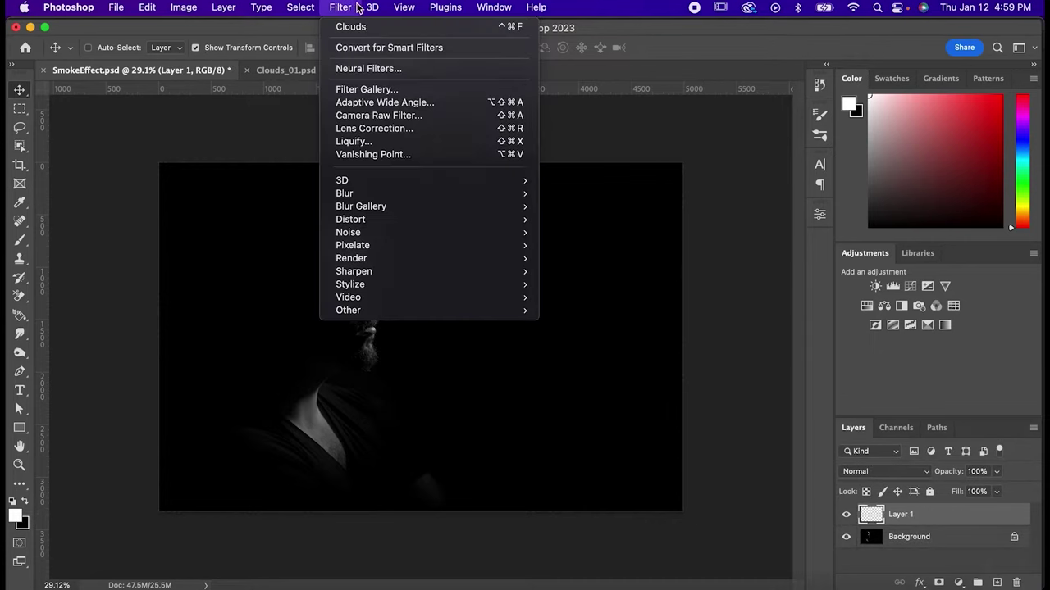
mouse_move(474, 258)
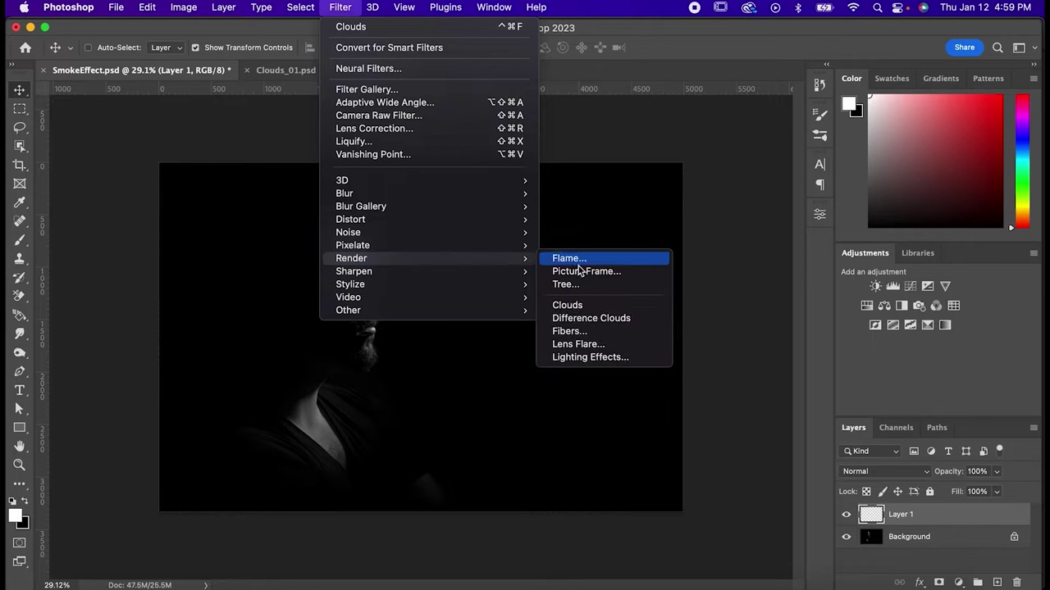
click(595, 304)
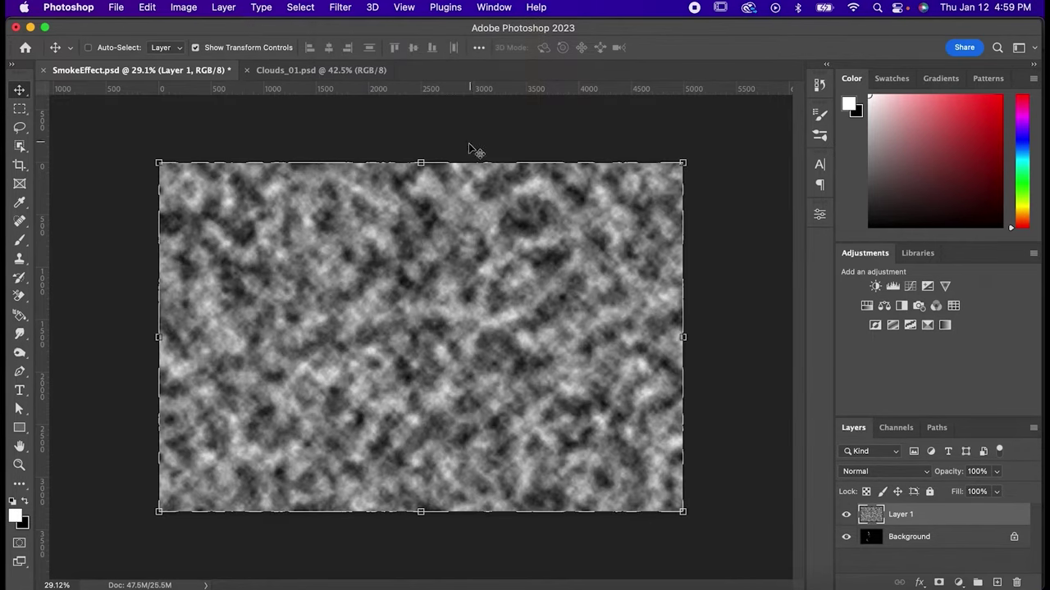
click(342, 6)
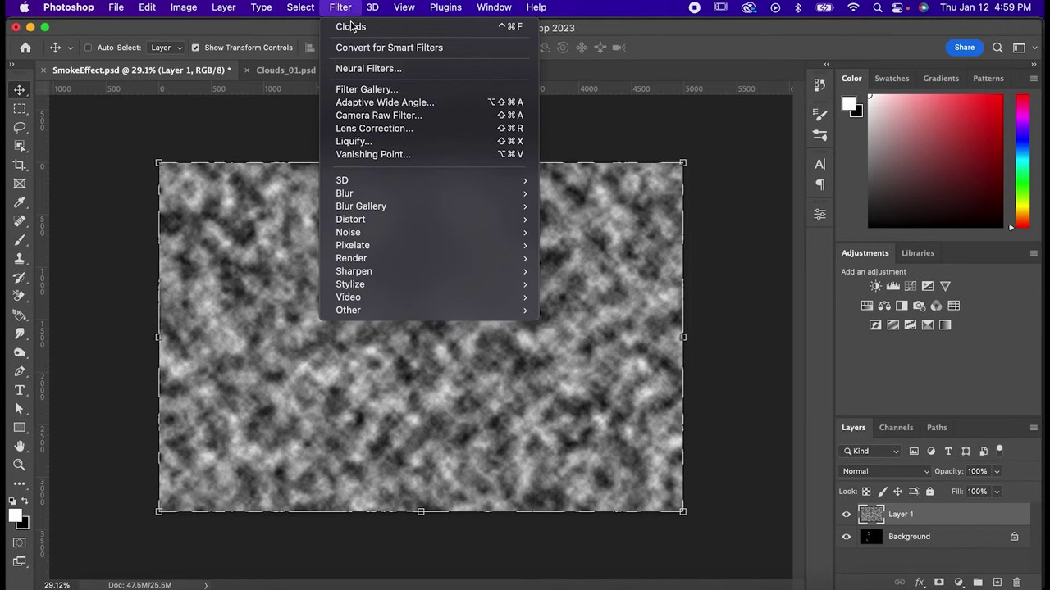
click(354, 30)
click(340, 6)
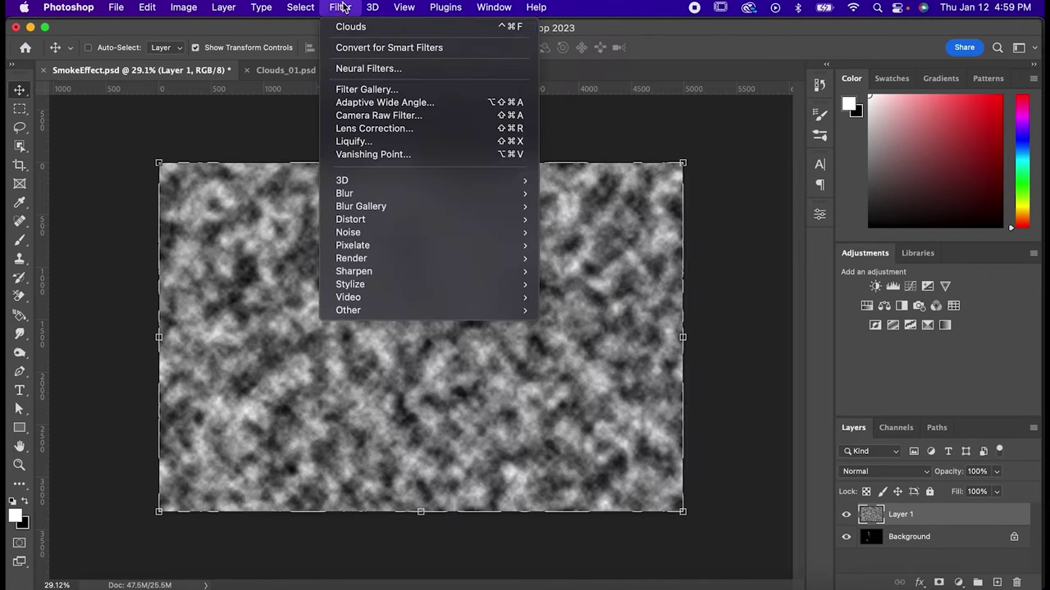
click(344, 29)
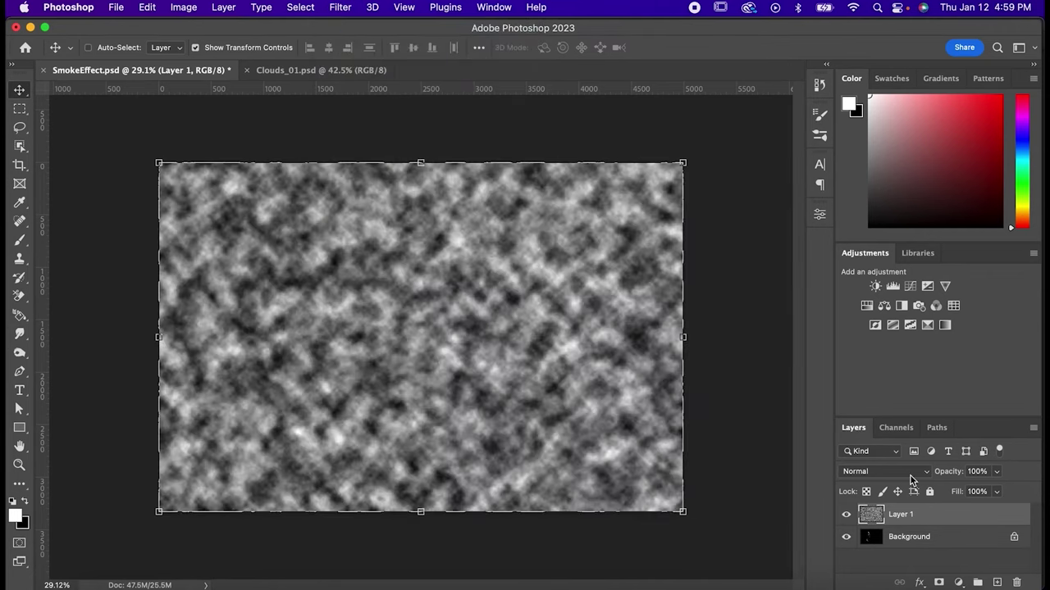
Set the cloud layer to Screen and hide it with an all-black layer mask
click(911, 480)
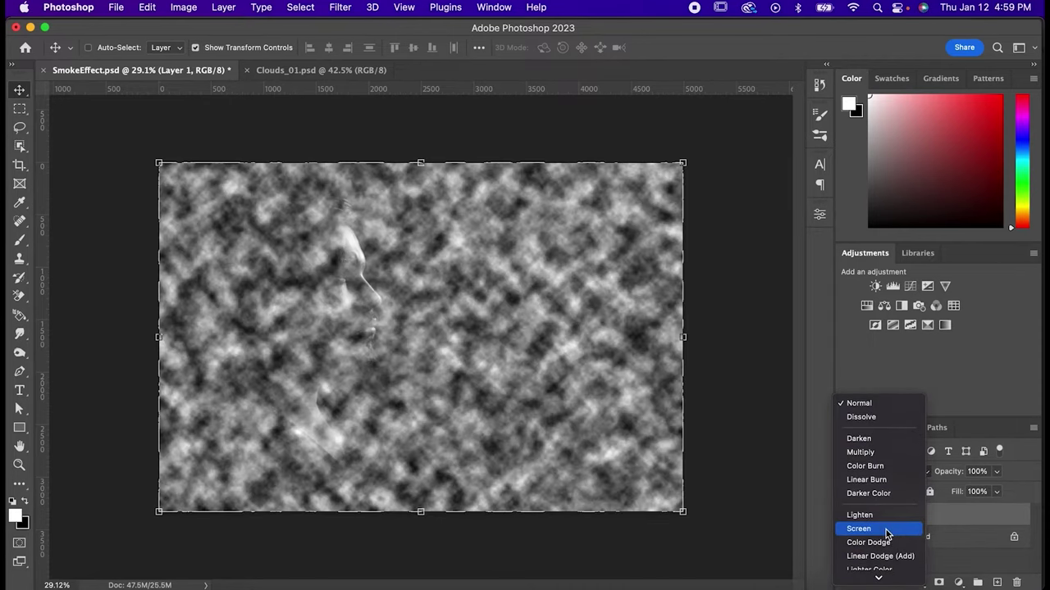
click(886, 533)
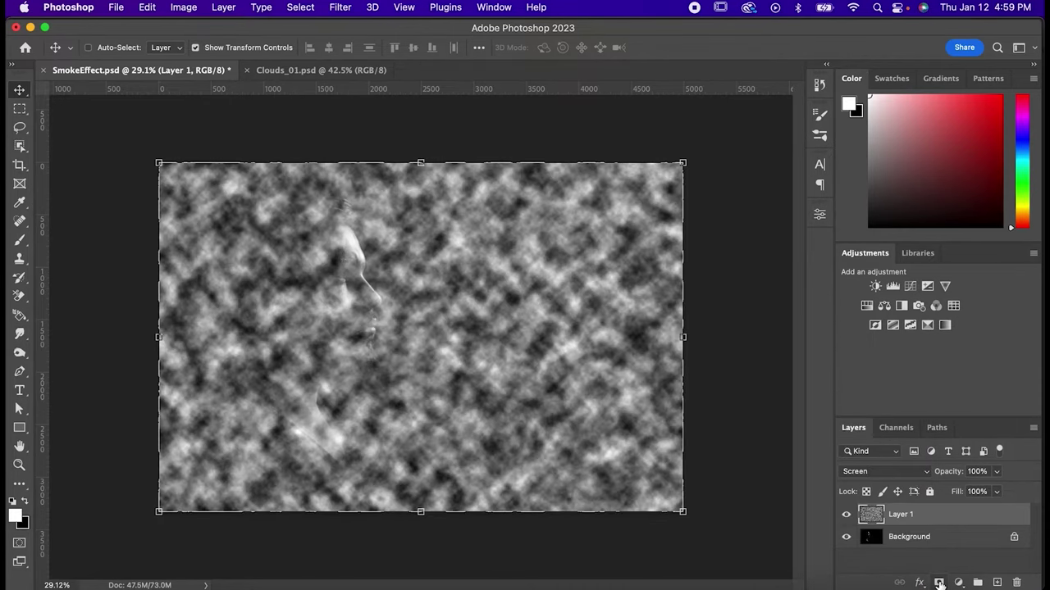
alt+click(939, 582)
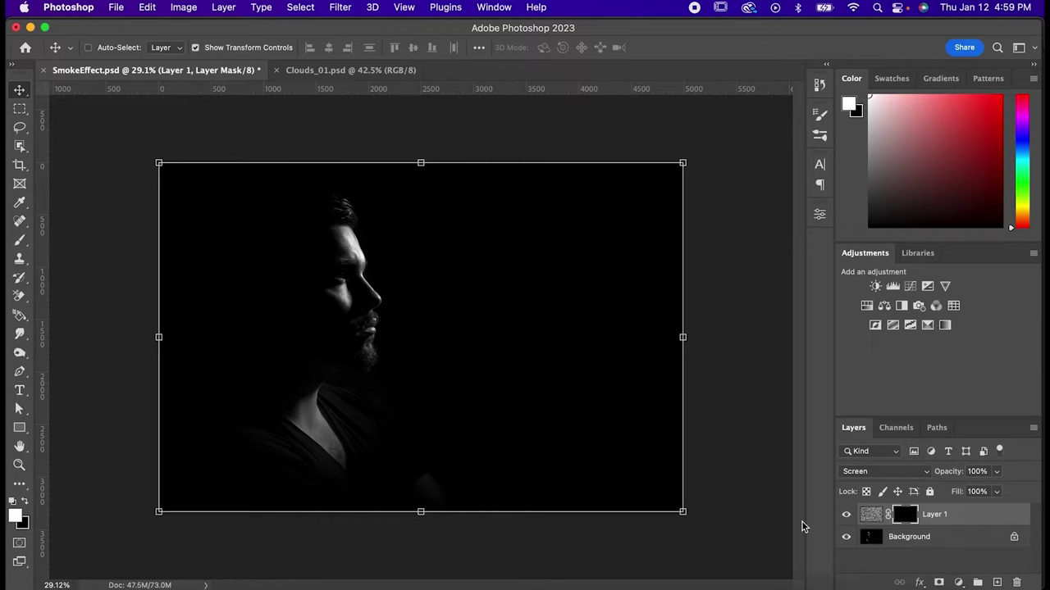
key(b)
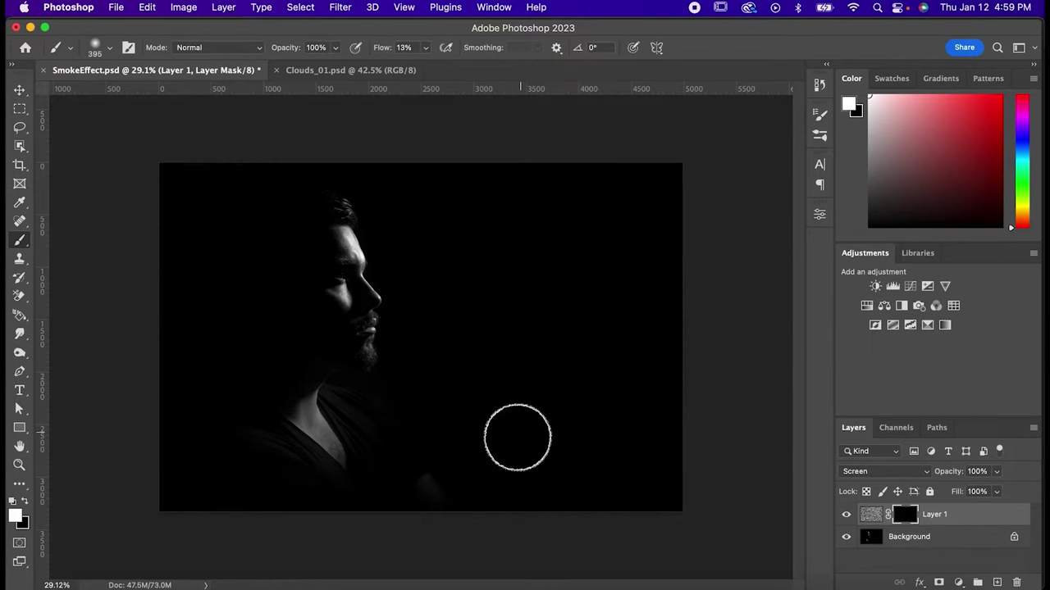
With an 800 px brush at 30% flow, paint white smoke along all canvas edges
key(bracketright)
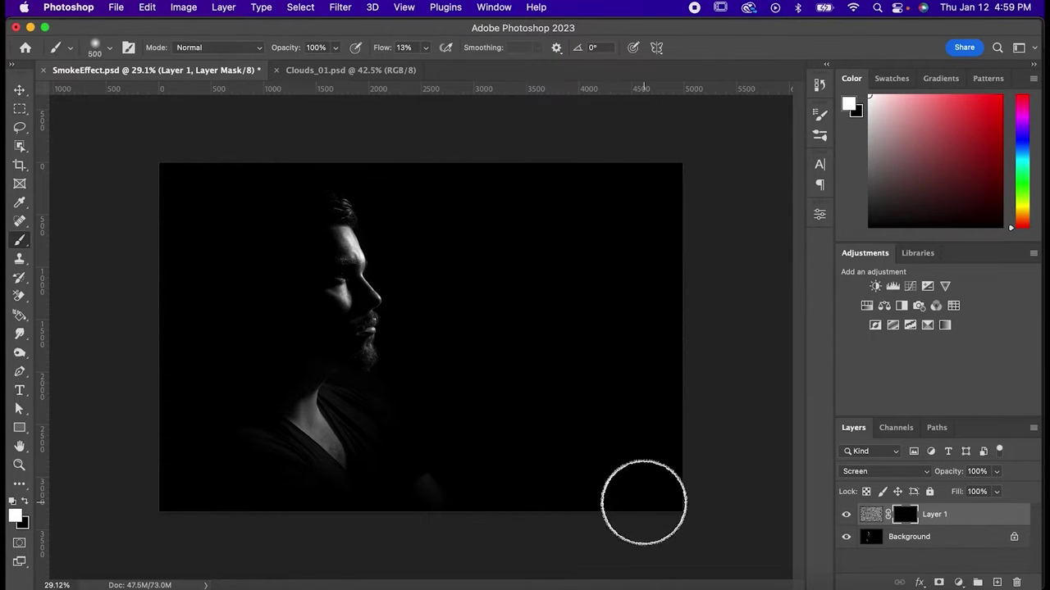
key(bracketright)
key(bracketright)
key(bracketright)
click(404, 47)
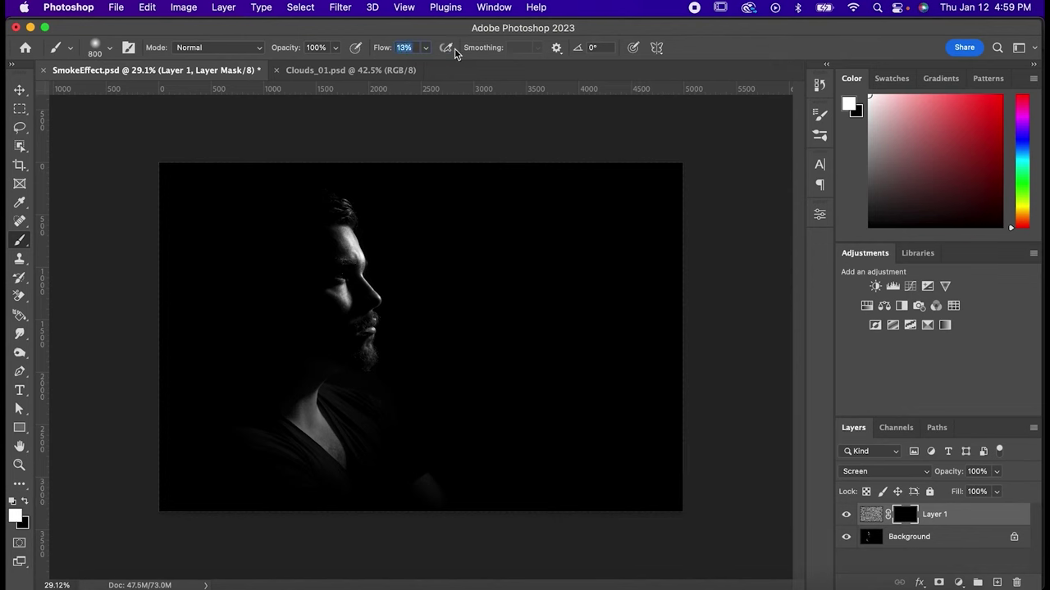
text(30)
key(Return)
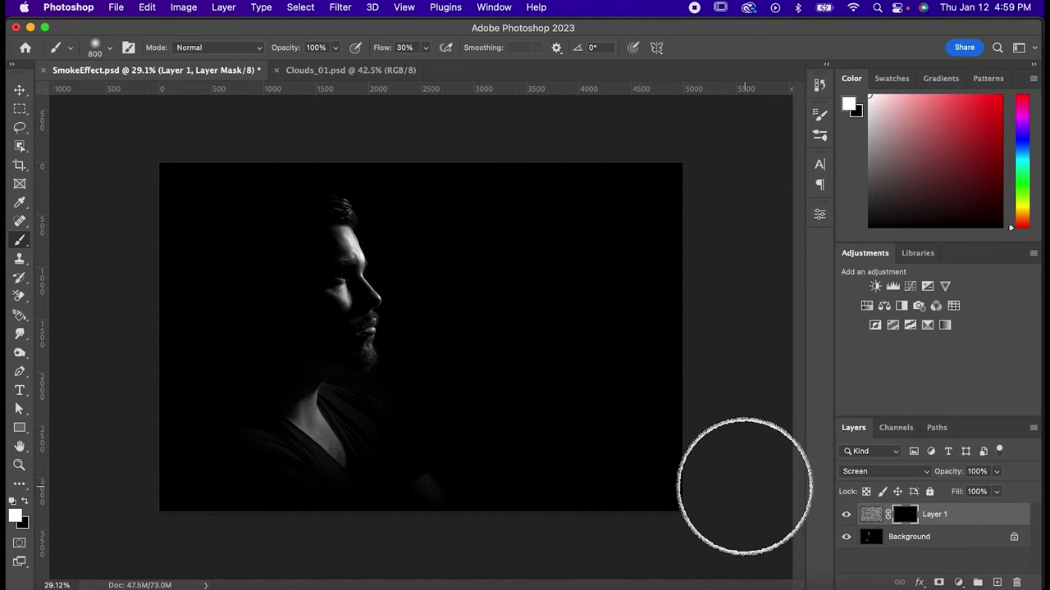
mouse_move(710, 399)
mouse_down()
mouse_move(677, 503)
mouse_move(619, 531)
mouse_move(643, 536)
mouse_move(627, 549)
mouse_move(418, 551)
mouse_move(587, 520)
mouse_move(280, 521)
mouse_move(132, 505)
mouse_up()
key(super+minus)
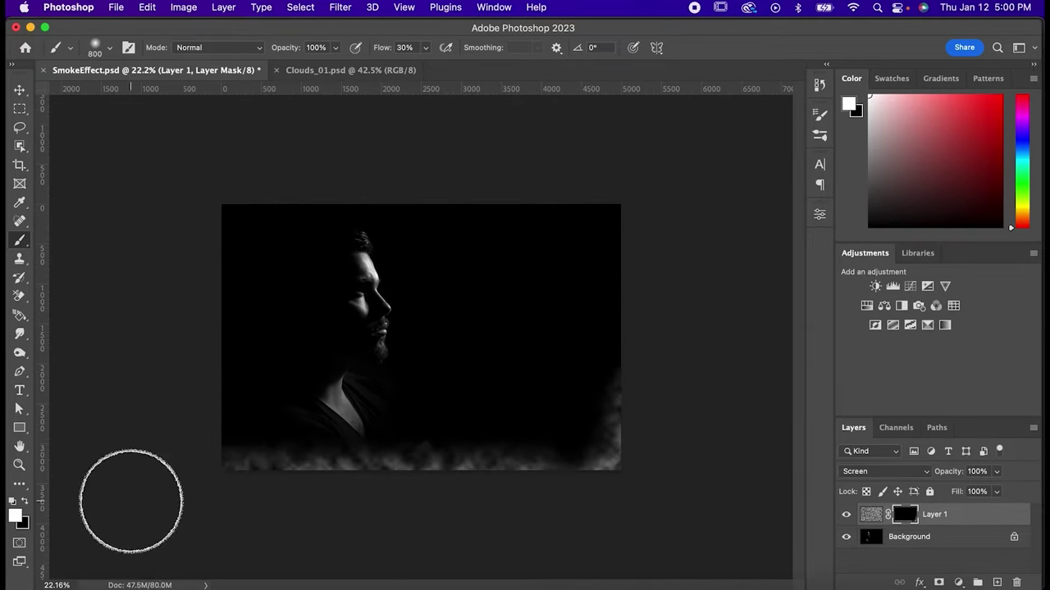
mouse_move(199, 261)
mouse_down()
mouse_move(270, 162)
mouse_move(699, 174)
mouse_move(773, 206)
mouse_move(647, 270)
mouse_up()
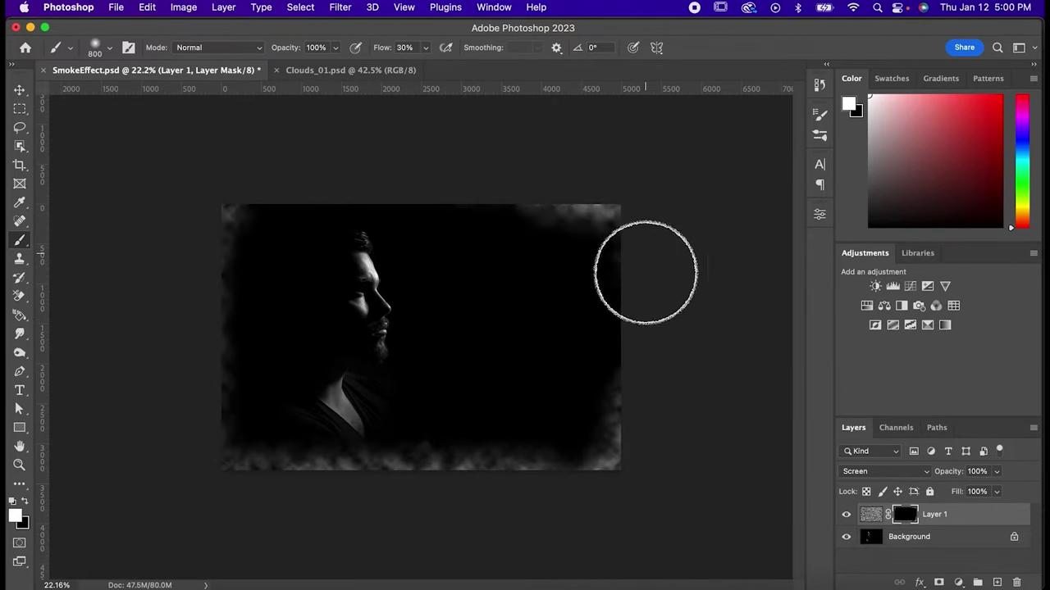
Lower brush opacity to 40% and flow to 12%, and enlarge the brush to 1300 px
drag(289, 48, 259, 49)
drag(382, 48, 377, 47)
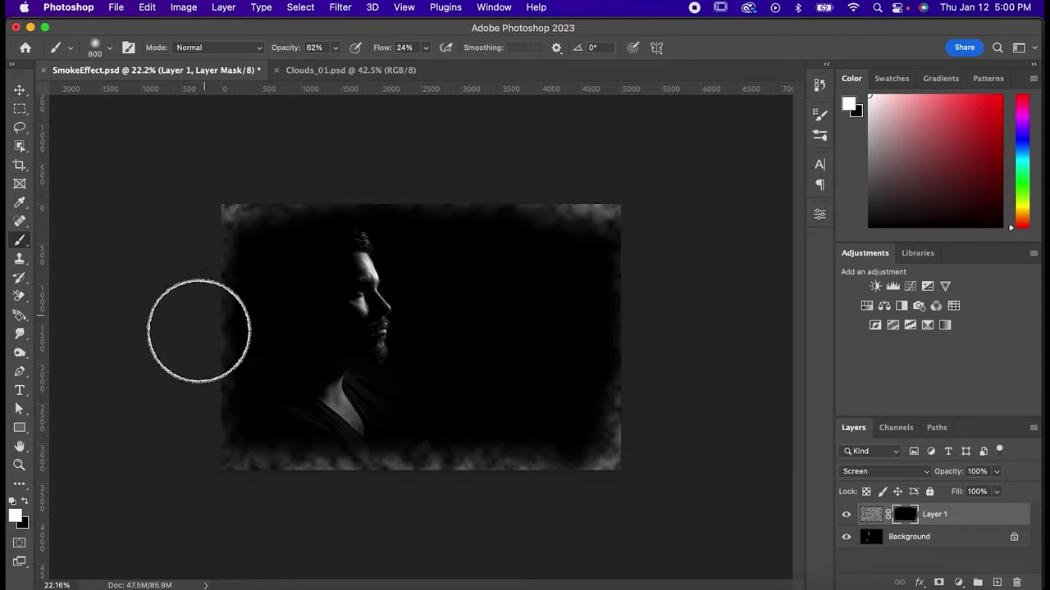
drag(305, 51, 268, 52)
drag(383, 49, 376, 49)
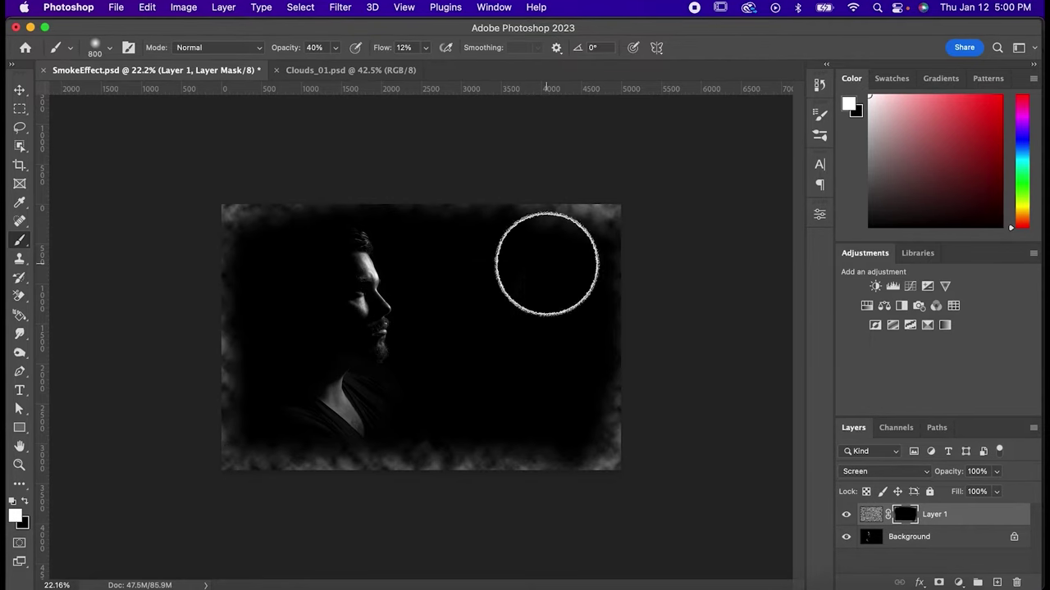
key(bracketright)
key(bracketright)
key(bracketright)
key(bracketright)
key(bracketright)
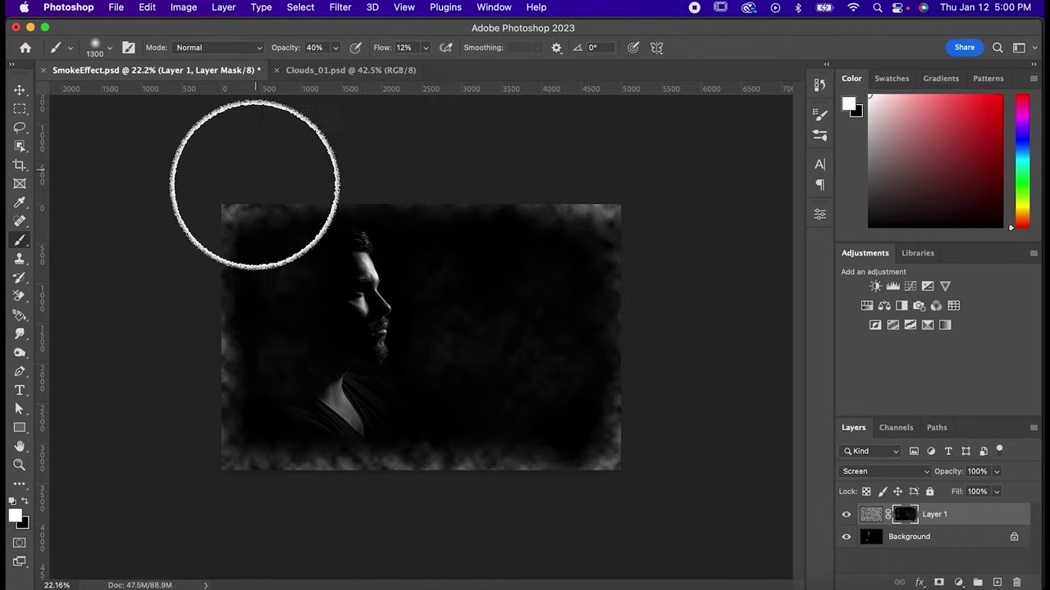
key(v)
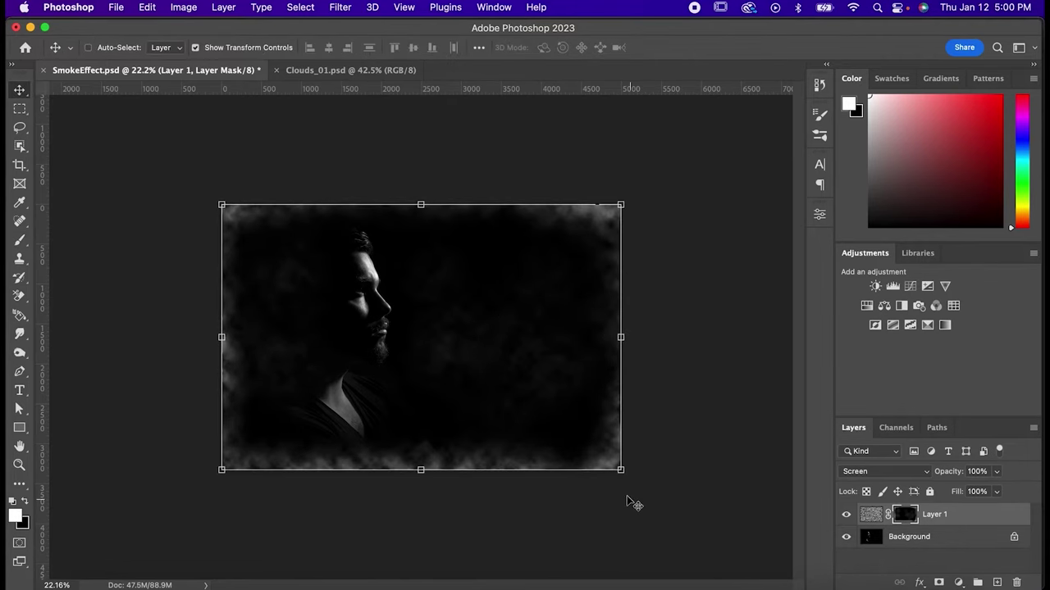
key(super+equal)
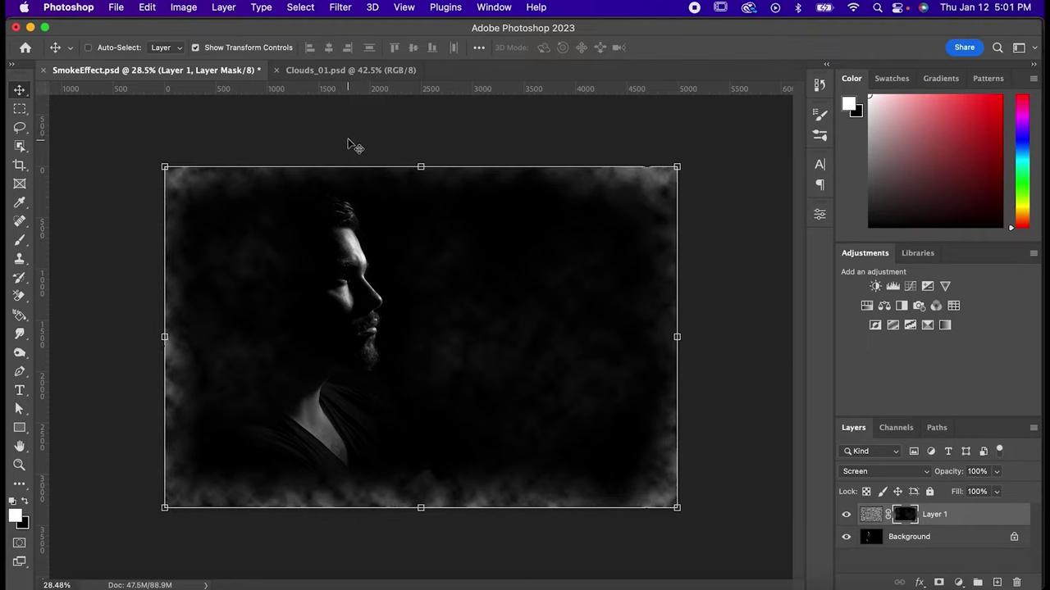
In Clouds_01.psd, lasso loosely around the small cloud and copy it to a new layer
click(346, 72)
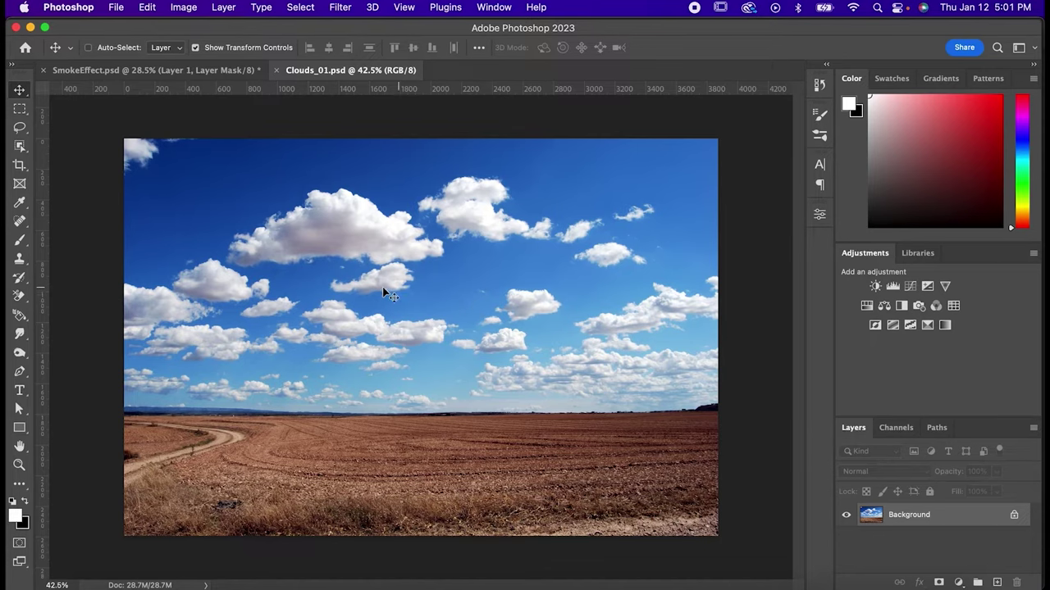
key(super+plus)
key(super+plus)
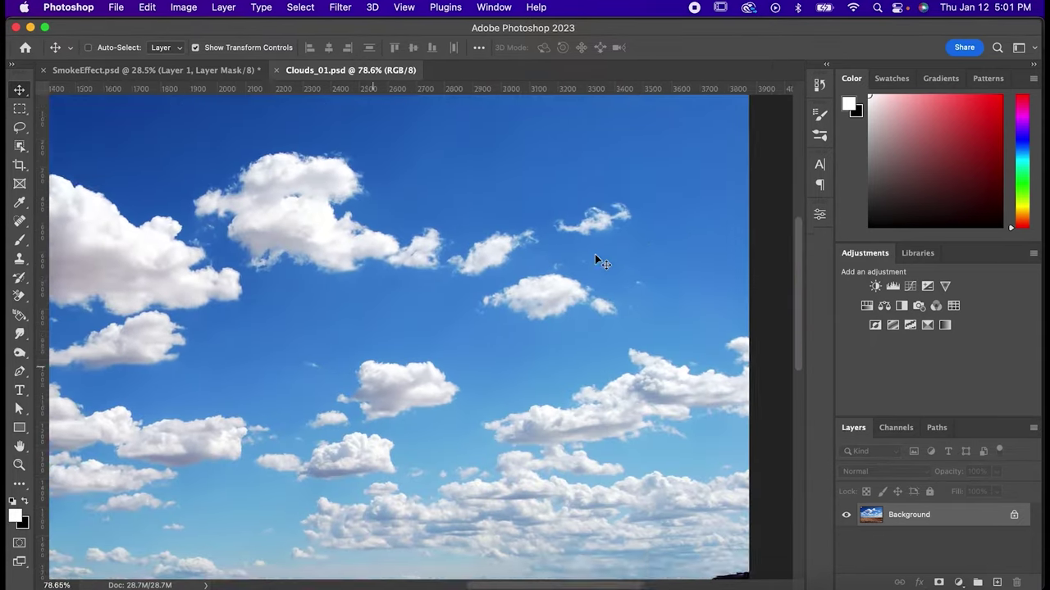
key(l)
key(super+plus)
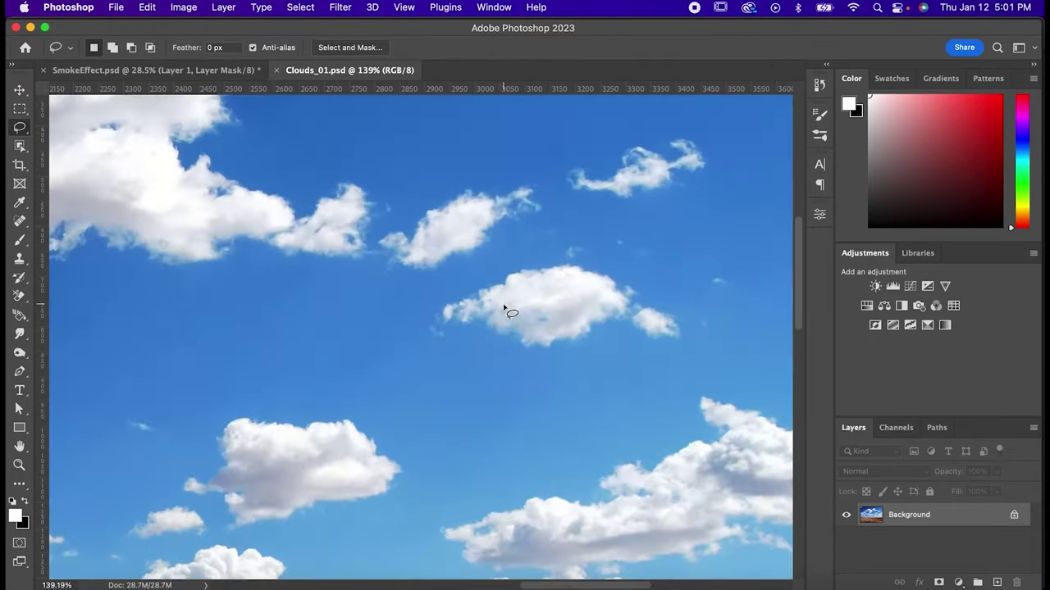
mouse_move(471, 279)
mouse_down()
mouse_move(426, 316)
mouse_move(453, 350)
mouse_move(516, 367)
mouse_move(579, 375)
mouse_move(676, 359)
mouse_move(699, 331)
mouse_move(684, 278)
mouse_move(621, 245)
mouse_move(518, 249)
mouse_move(467, 279)
mouse_up()
key(super+j)
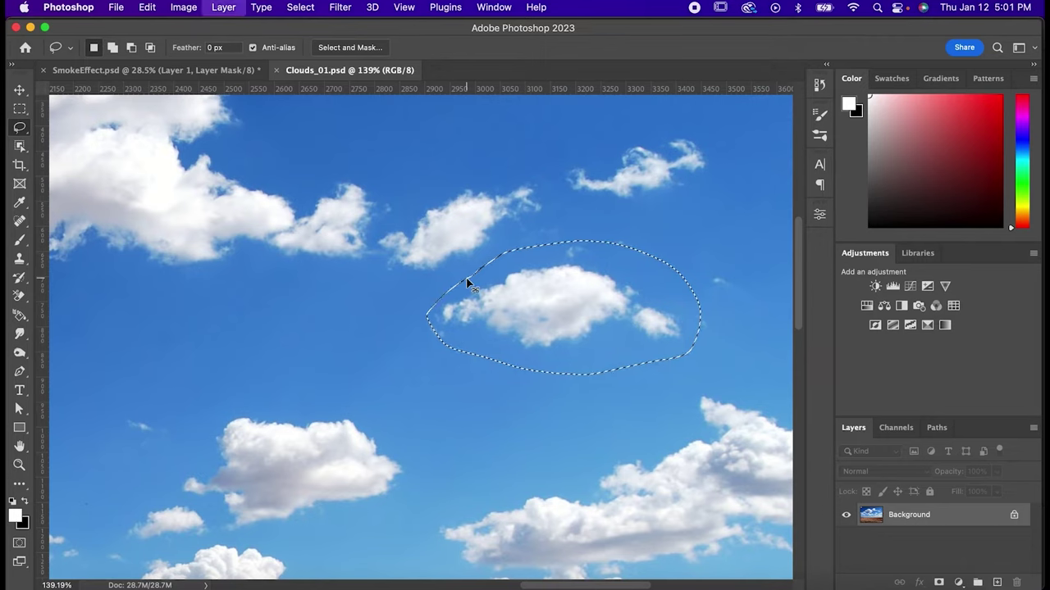
Hide the Background, compare the Red, Green and Blue channels, and duplicate Red as Red copy
click(846, 538)
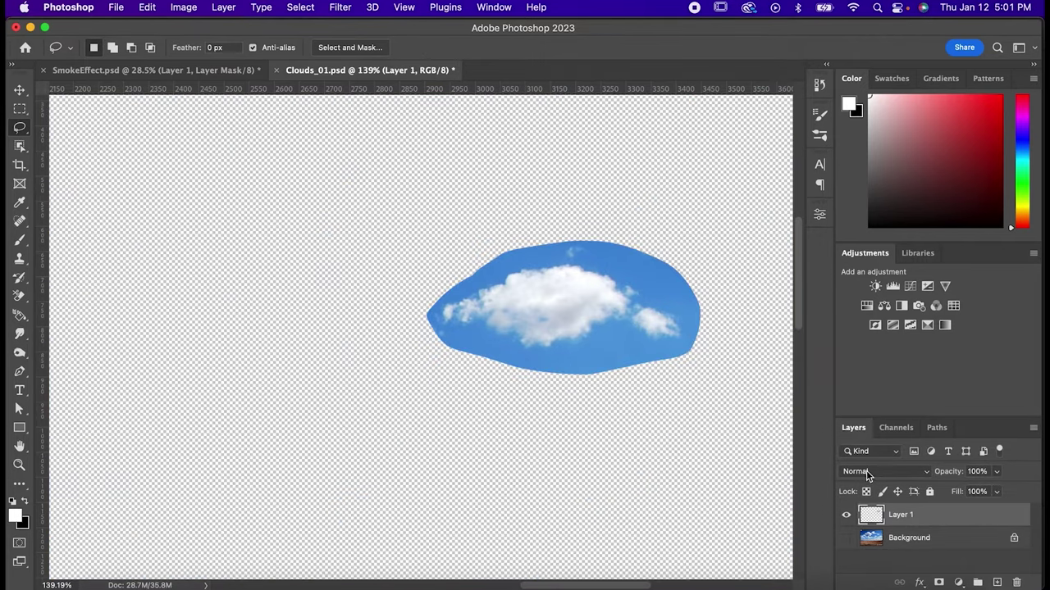
click(885, 433)
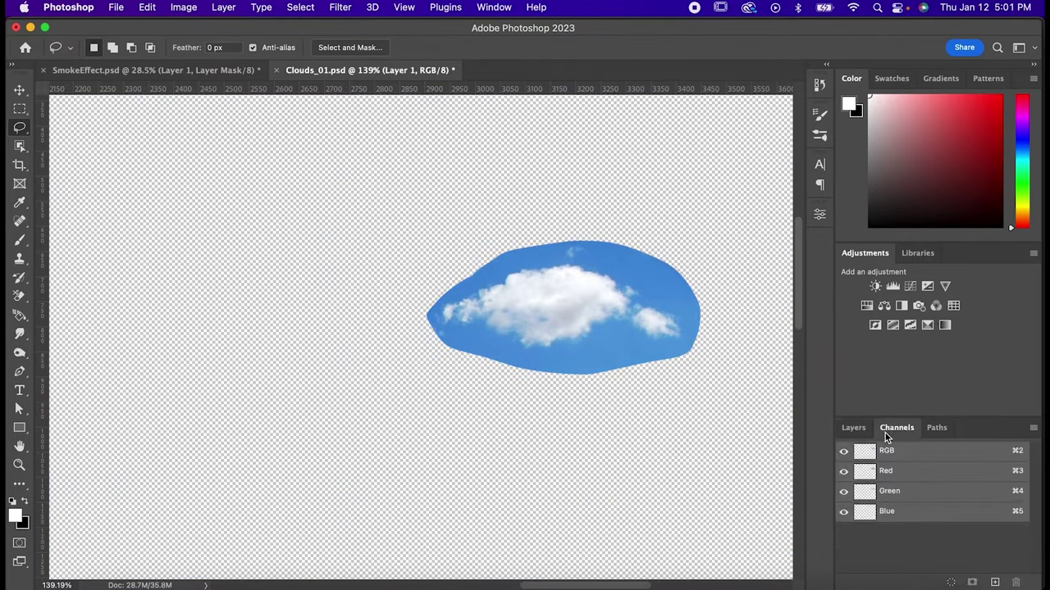
click(886, 474)
click(889, 495)
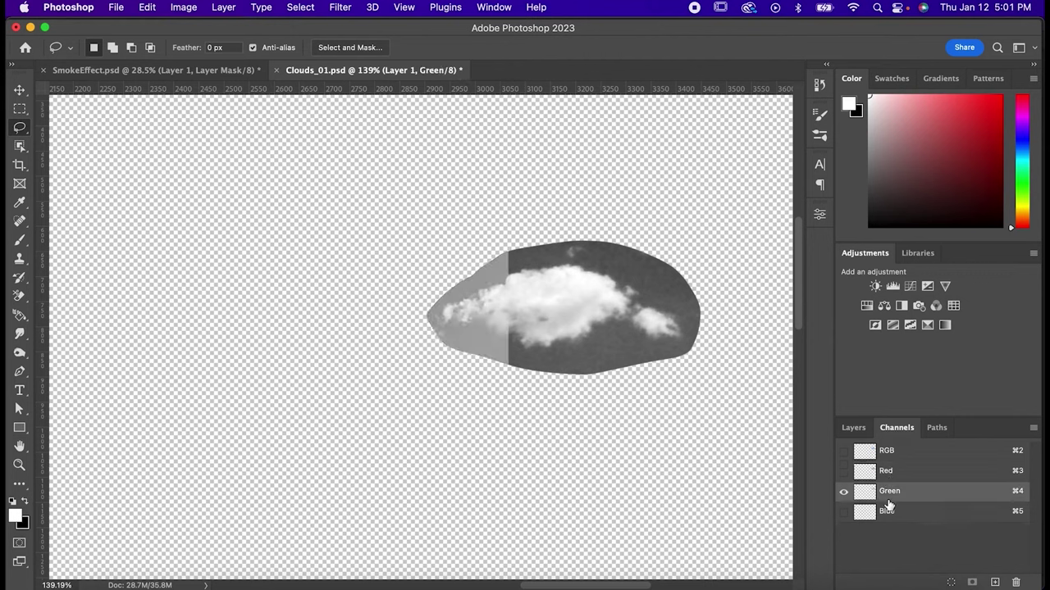
click(890, 515)
click(891, 478)
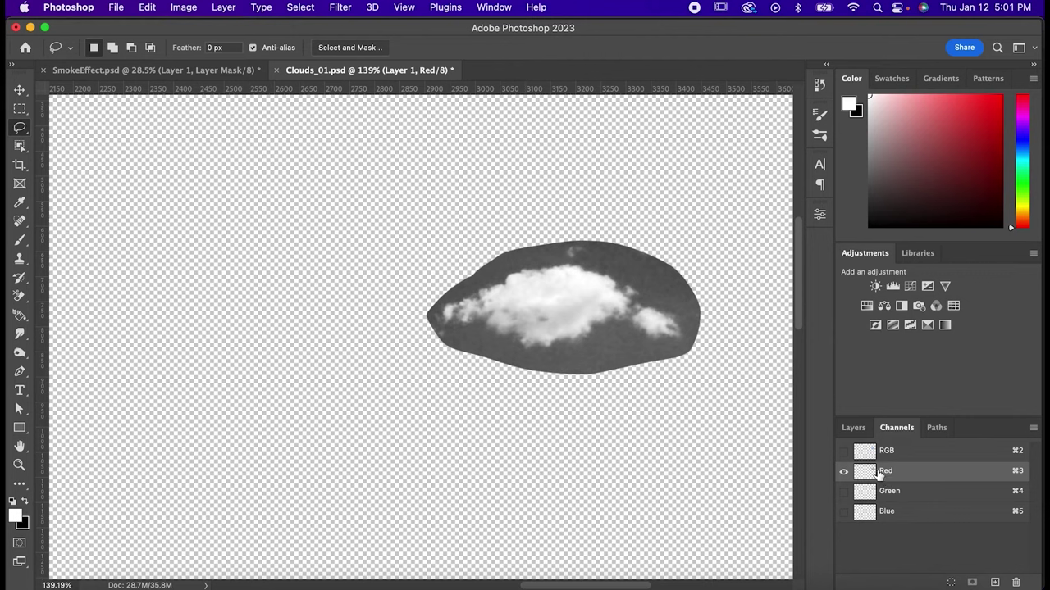
drag(887, 475, 995, 583)
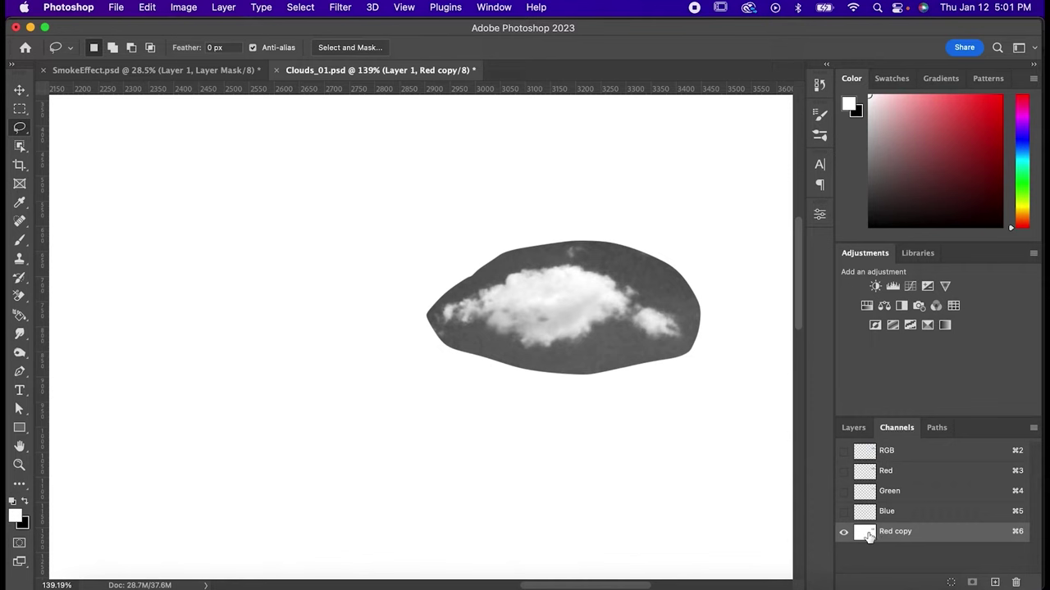
Apply Levels to Red copy with the black point moved to 113
key(super+l)
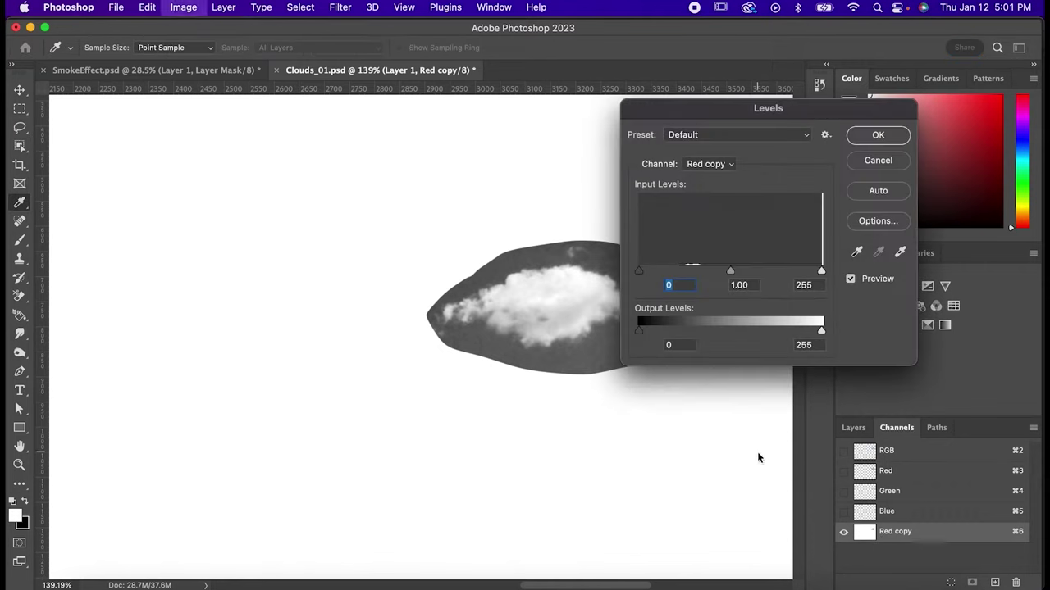
drag(639, 272, 721, 276)
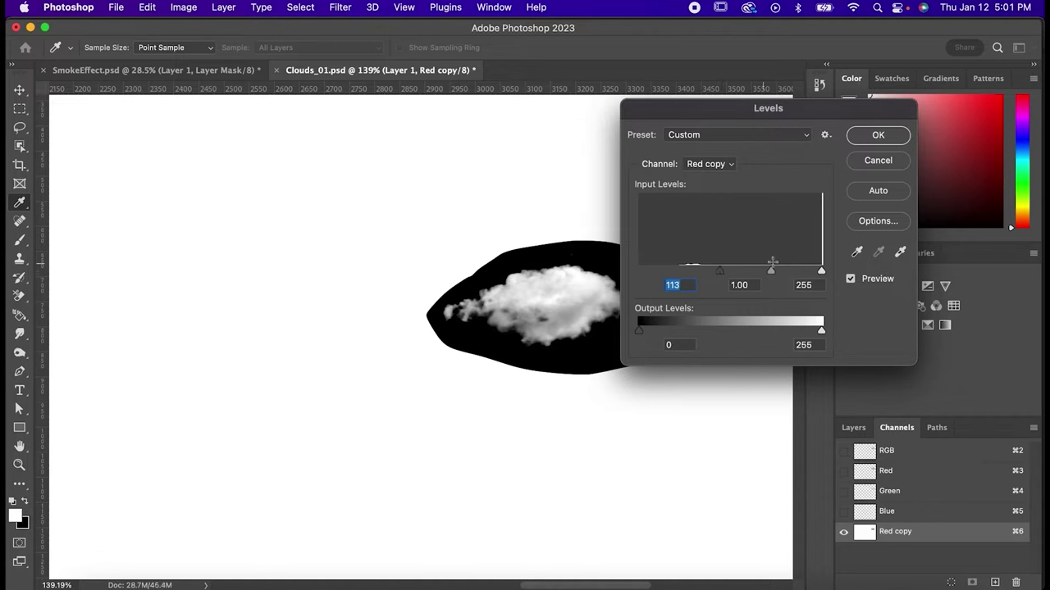
click(874, 135)
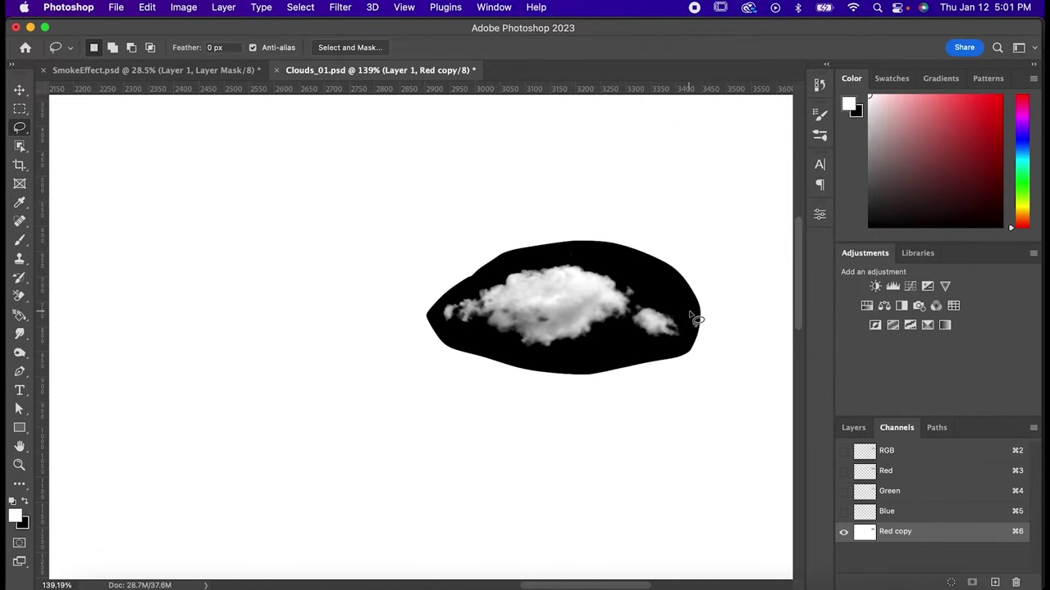
Lasso the cloud, invert the selection, and fill everything around the cloud with black
mouse_move(689, 310)
mouse_down()
mouse_move(683, 354)
mouse_move(490, 354)
mouse_move(447, 330)
mouse_move(459, 297)
mouse_move(561, 259)
mouse_move(654, 281)
mouse_move(686, 318)
mouse_up()
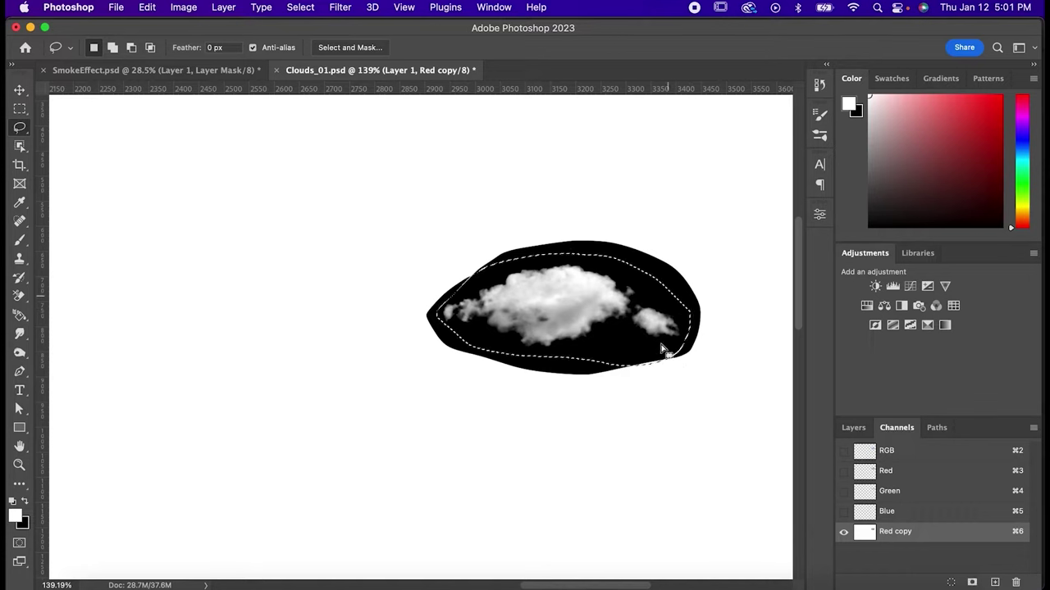
key(alt)
mouse_move(630, 365)
mouse_down()
mouse_move(664, 350)
mouse_move(682, 370)
mouse_up()
right_click(609, 334)
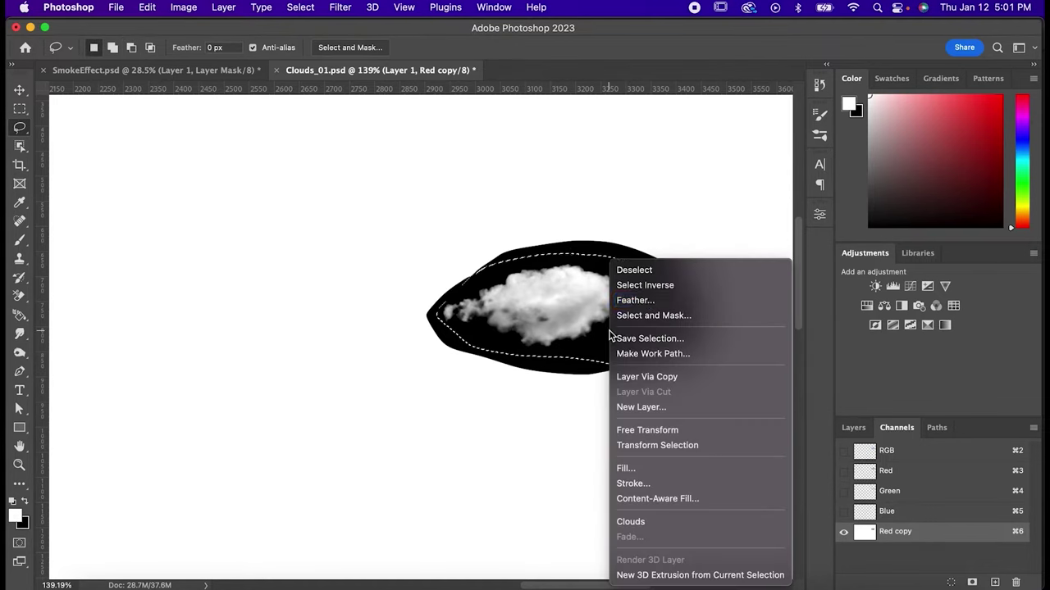
click(645, 286)
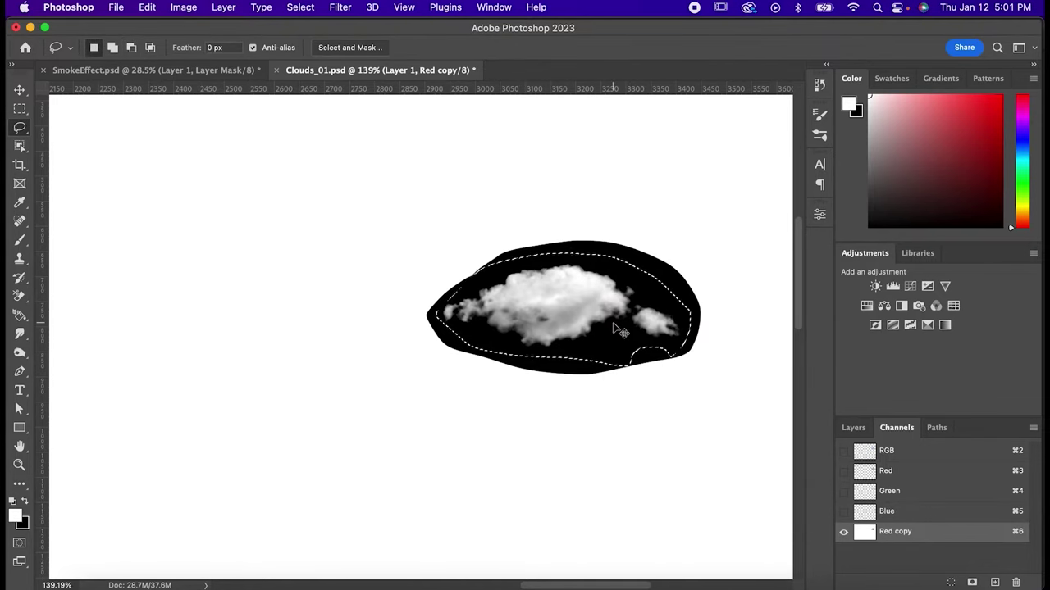
key(super+BackSpace)
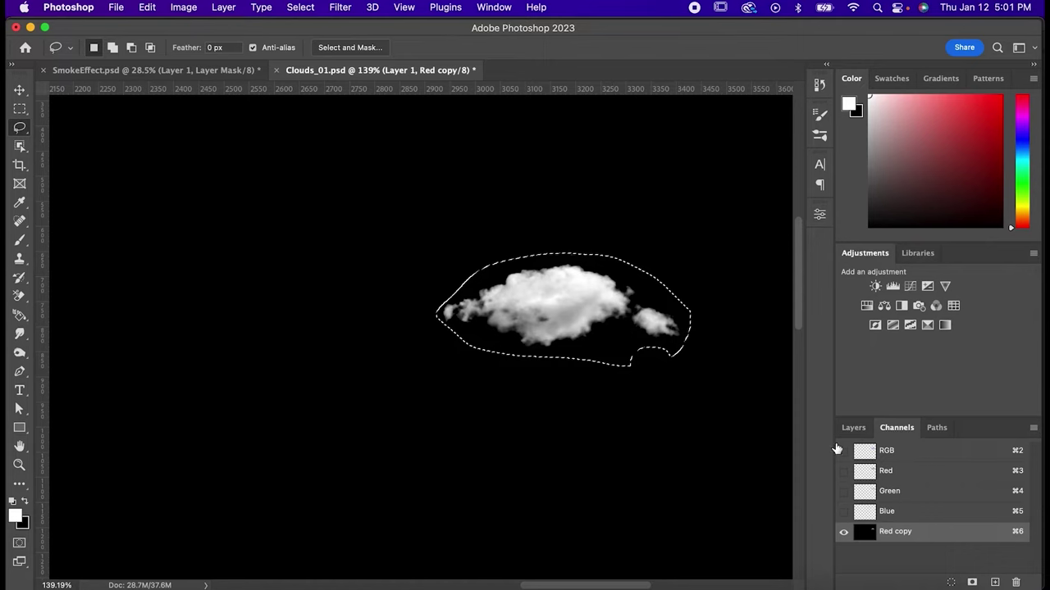
Return to the RGB composite and load Red copy as a selection
click(886, 451)
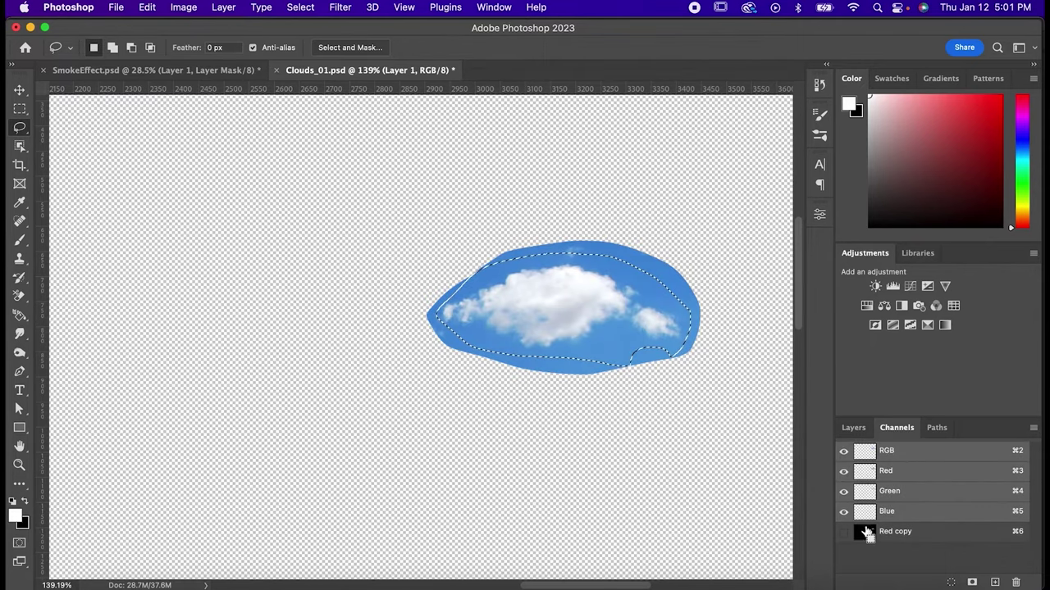
super+click(865, 533)
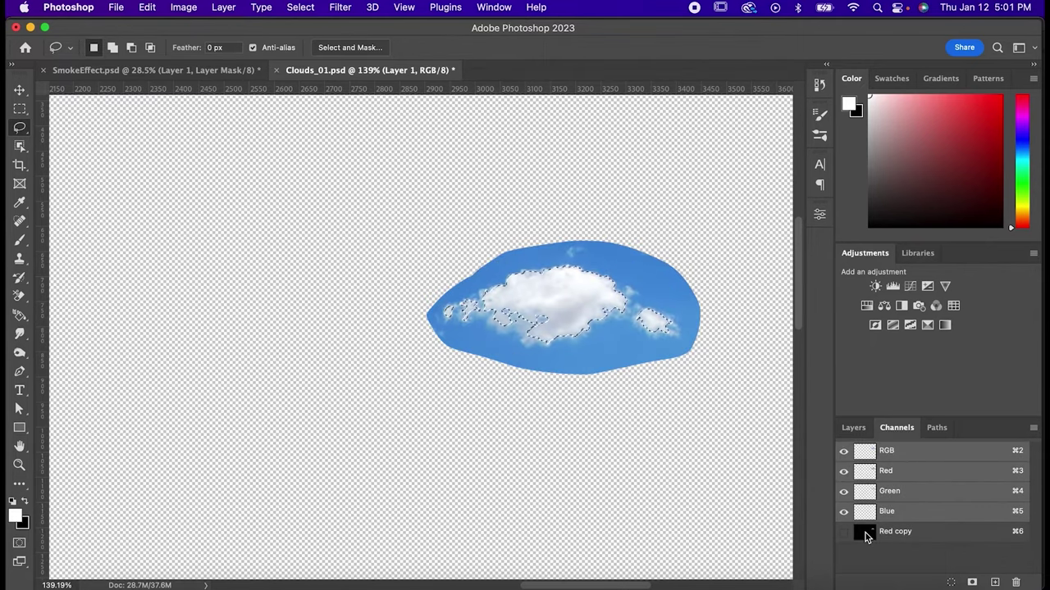
click(853, 427)
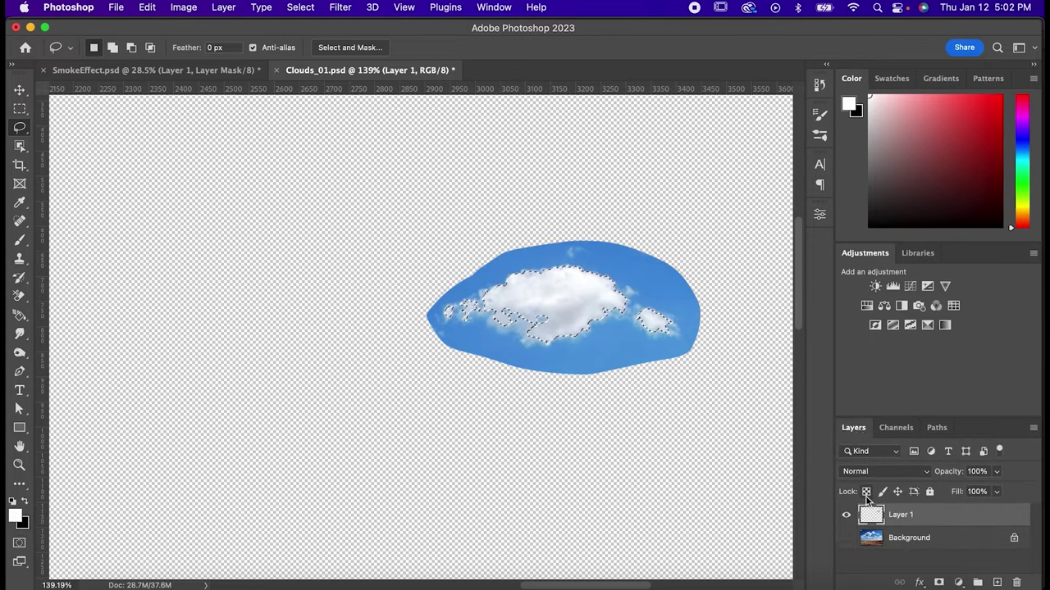
Copy the selected cloud to Layer 2, hide the blue-sky Layer 1, and desaturate the cloud
key(super+j)
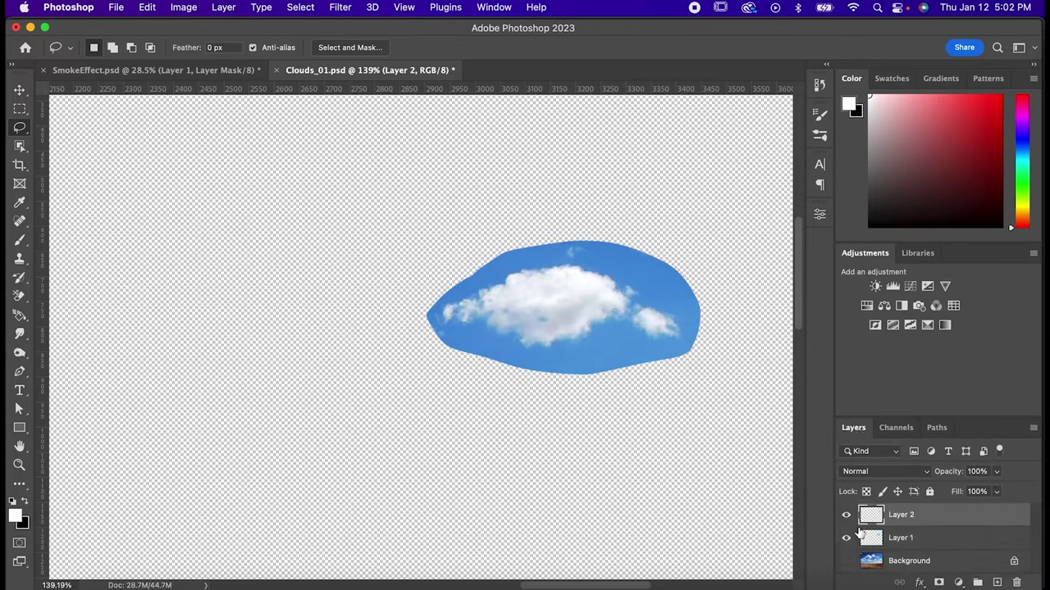
click(846, 537)
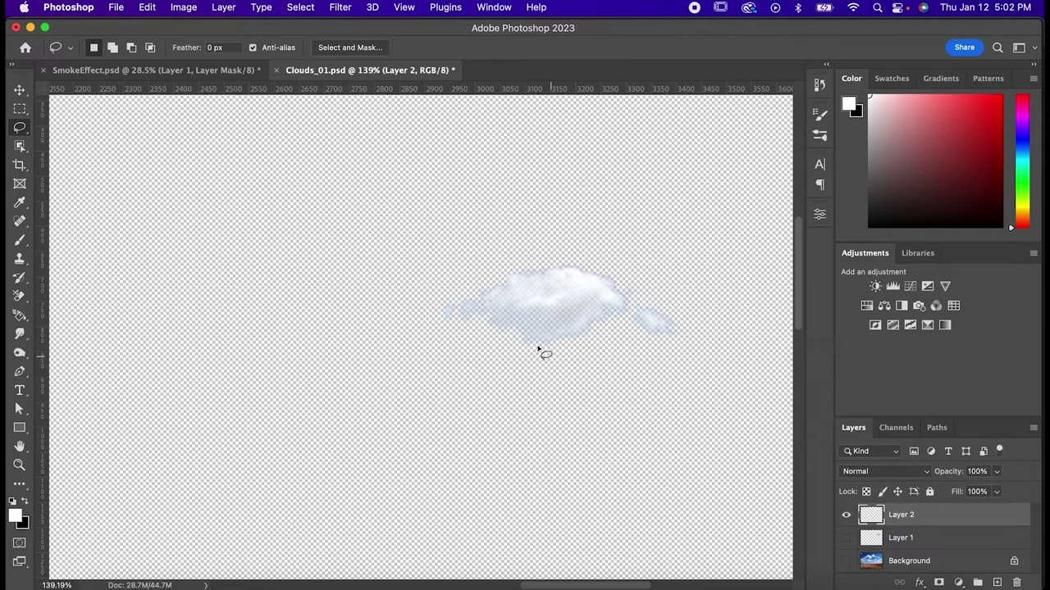
key(v)
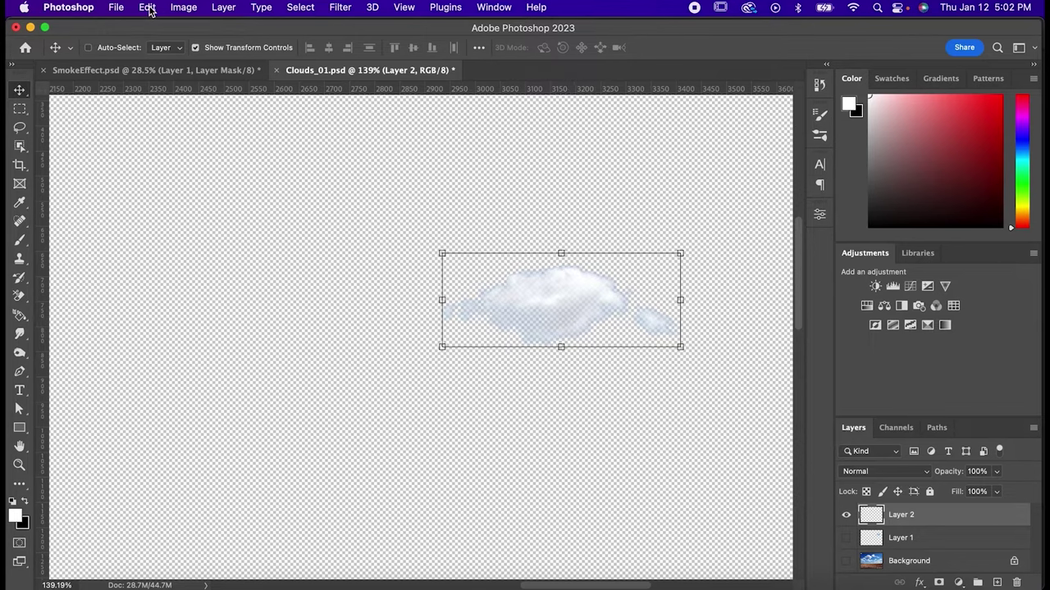
click(184, 7)
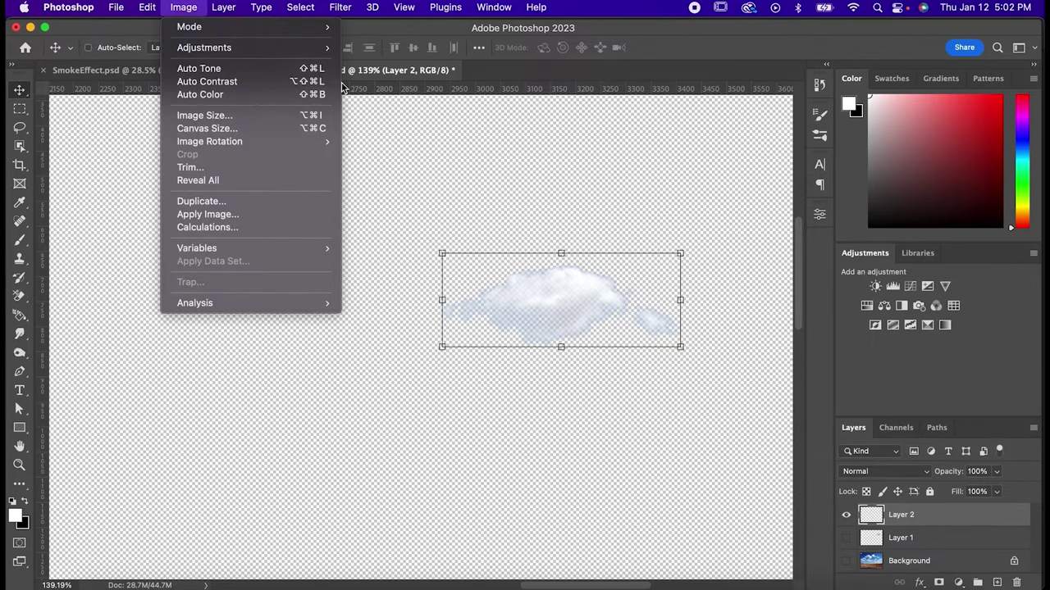
mouse_move(323, 46)
click(410, 309)
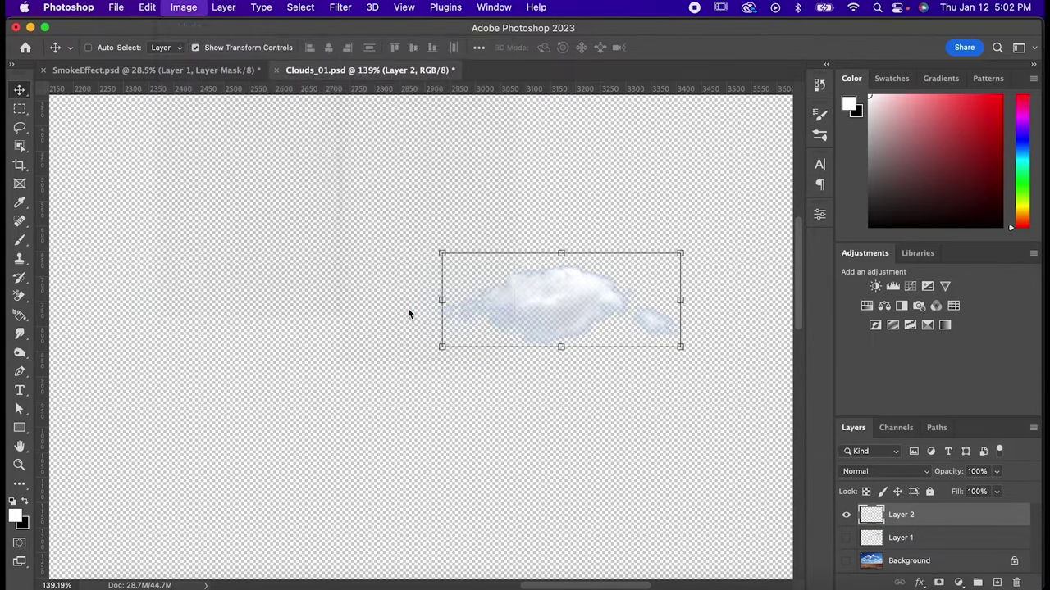
Crop the canvas tightly around the cloud
key(c)
drag(378, 216, 733, 397)
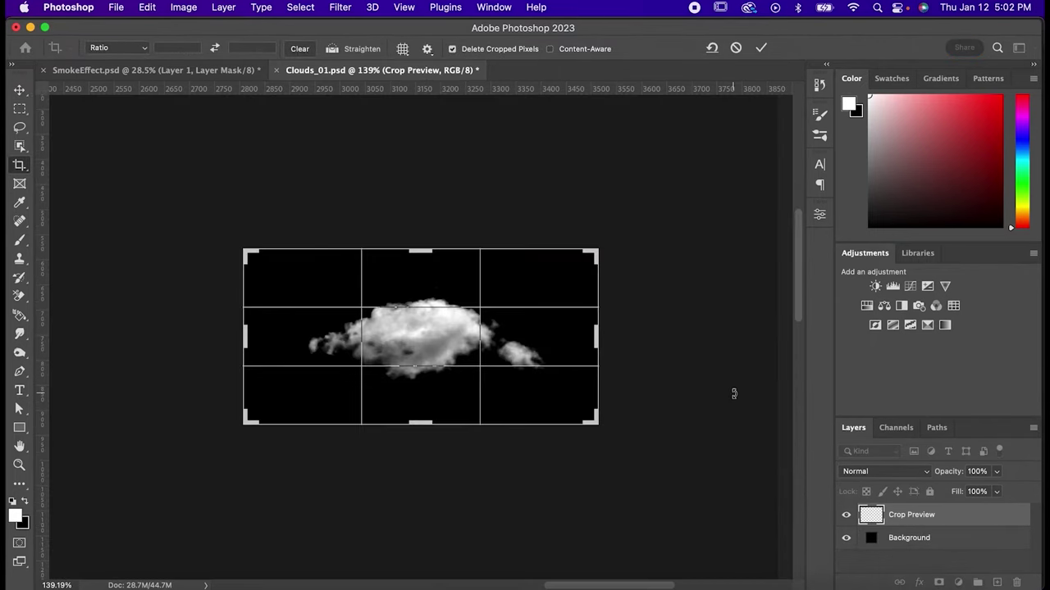
key(Return)
Define the cloud as a new brush preset named 'Smoke'
click(152, 7)
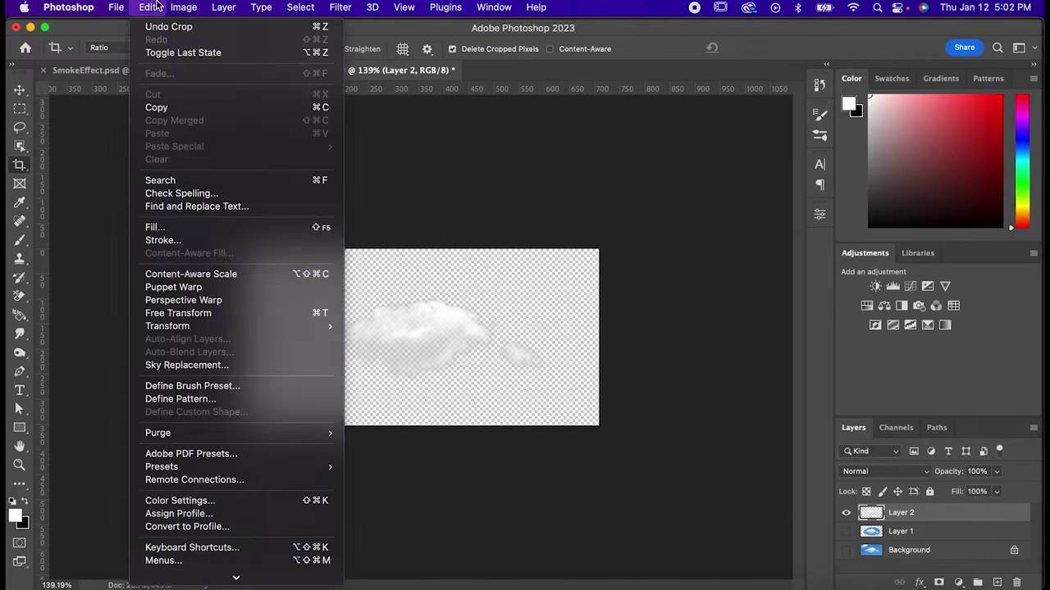
click(196, 386)
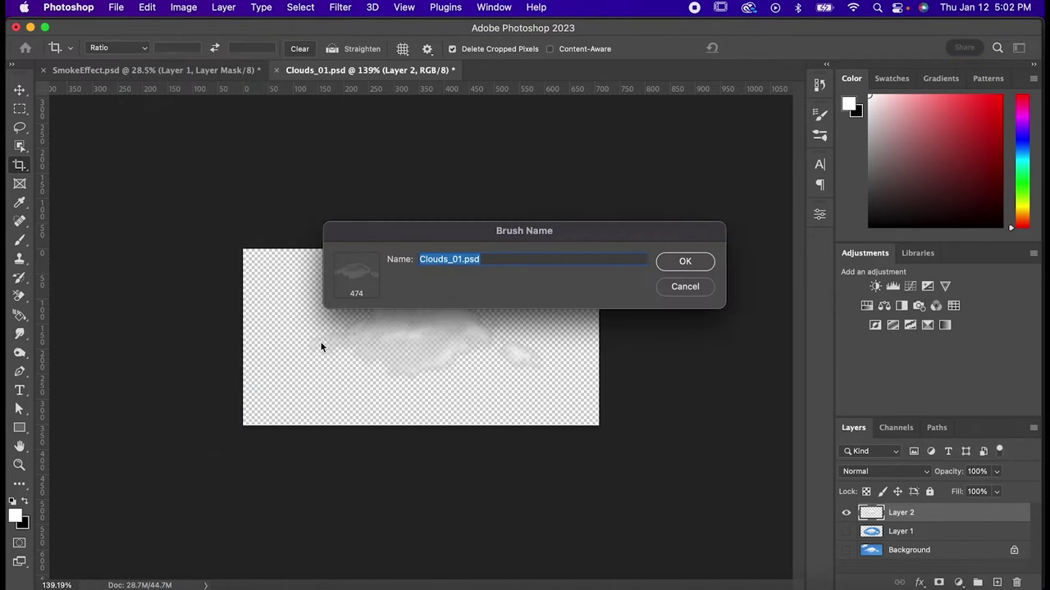
text(Smoke Base)
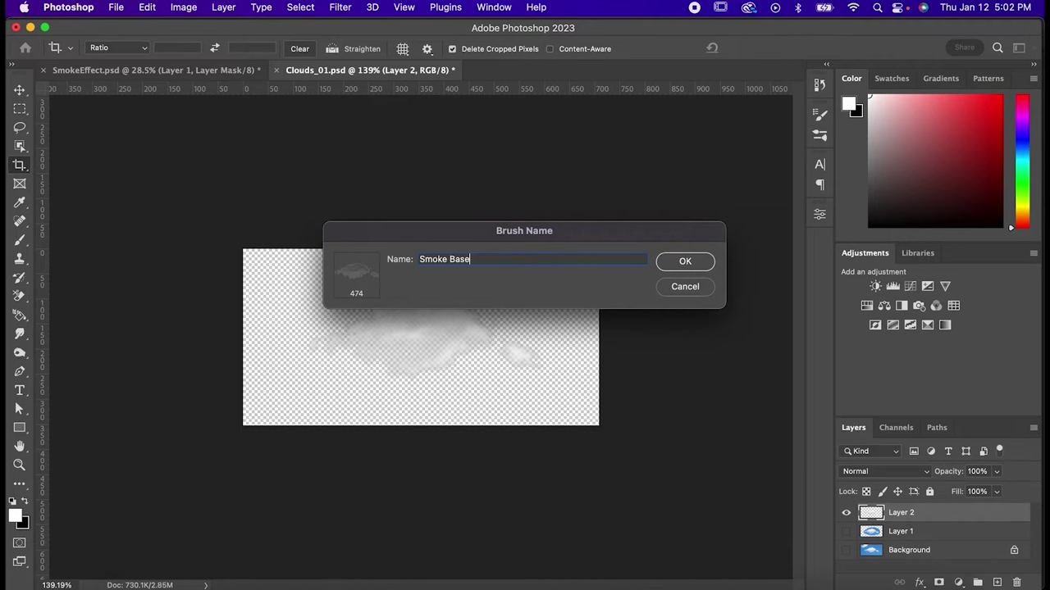
key(Return)
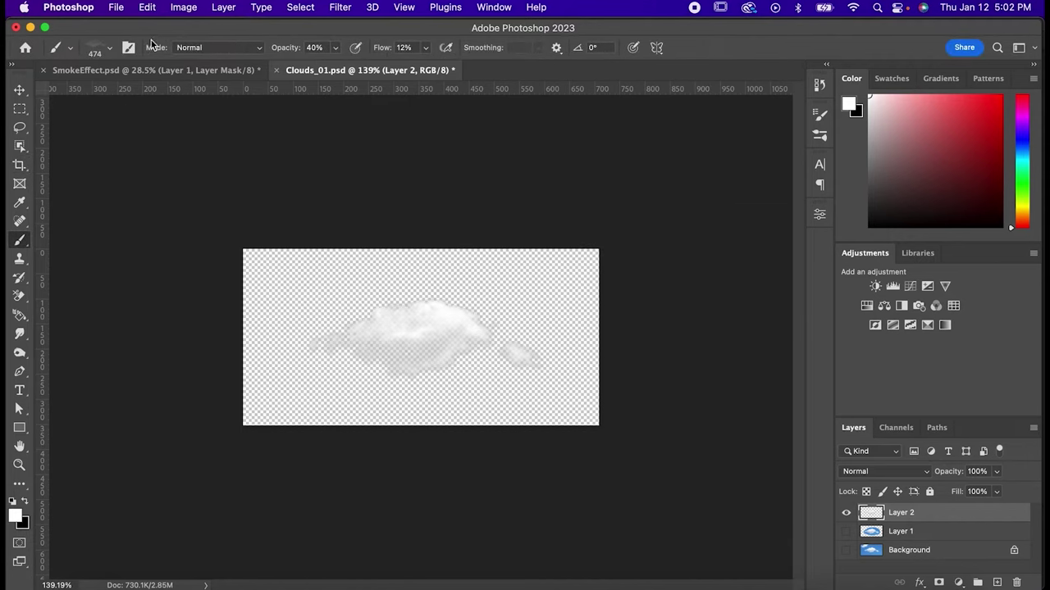
Back in SmokeEffect.psd, paint a test smoke stroke toward the face, then undo it
click(208, 71)
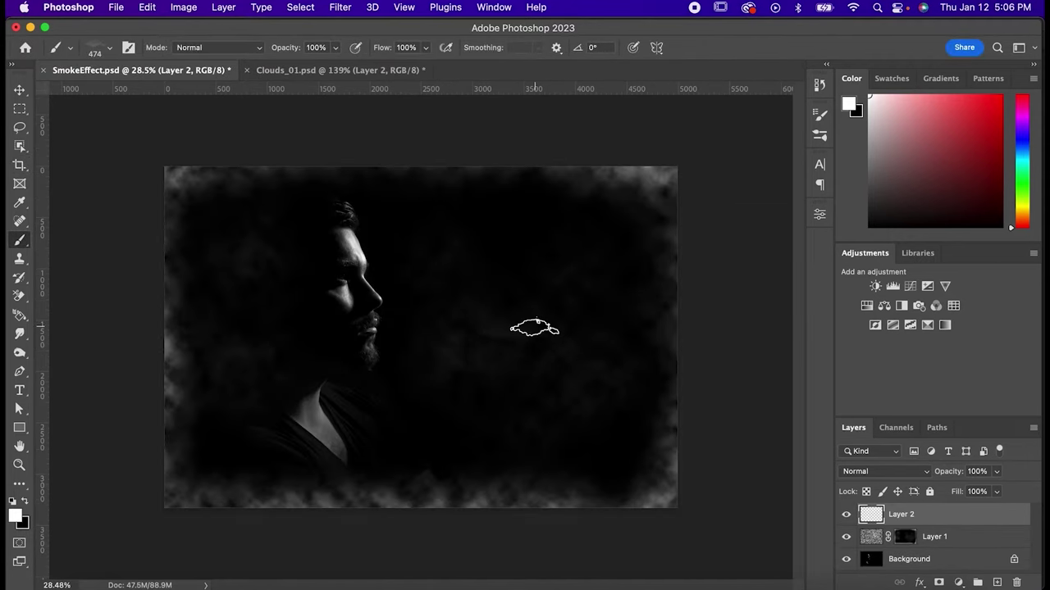
mouse_move(537, 339)
mouse_down()
mouse_move(428, 332)
mouse_move(536, 254)
mouse_move(495, 229)
mouse_move(435, 235)
mouse_move(423, 274)
mouse_move(375, 282)
mouse_move(347, 328)
mouse_up()
key(super+z)
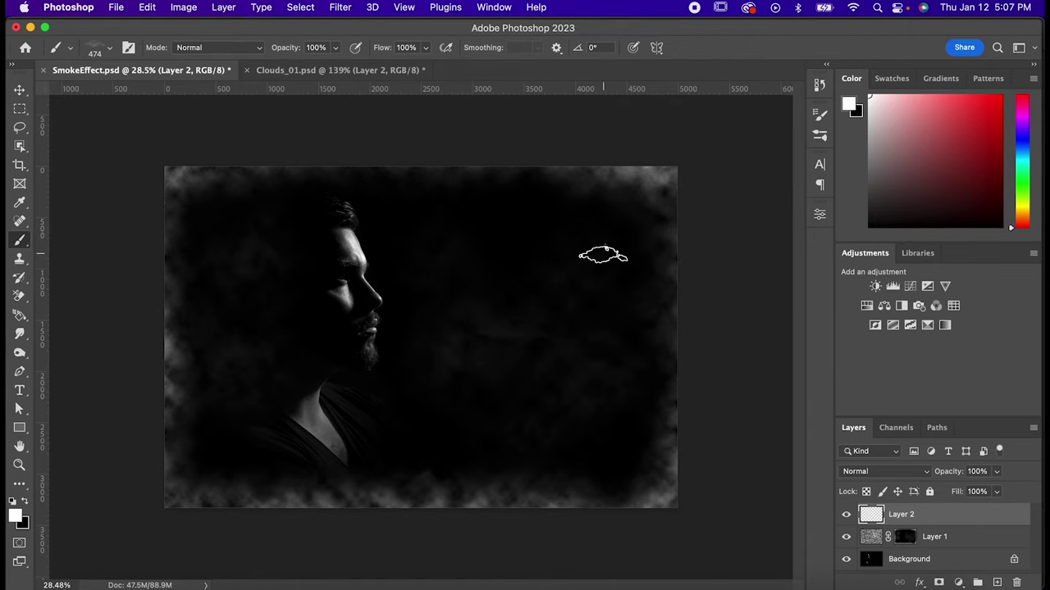
In Brush Settings, enable Shape Dynamics with 100% Size Jitter and slight Angle Jitter
key(F5)
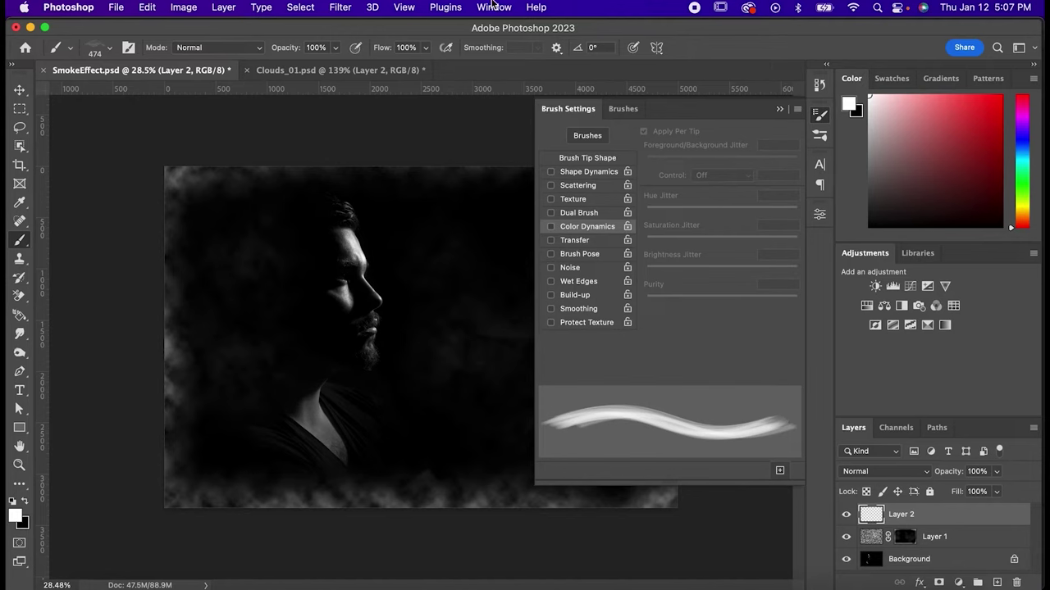
click(494, 6)
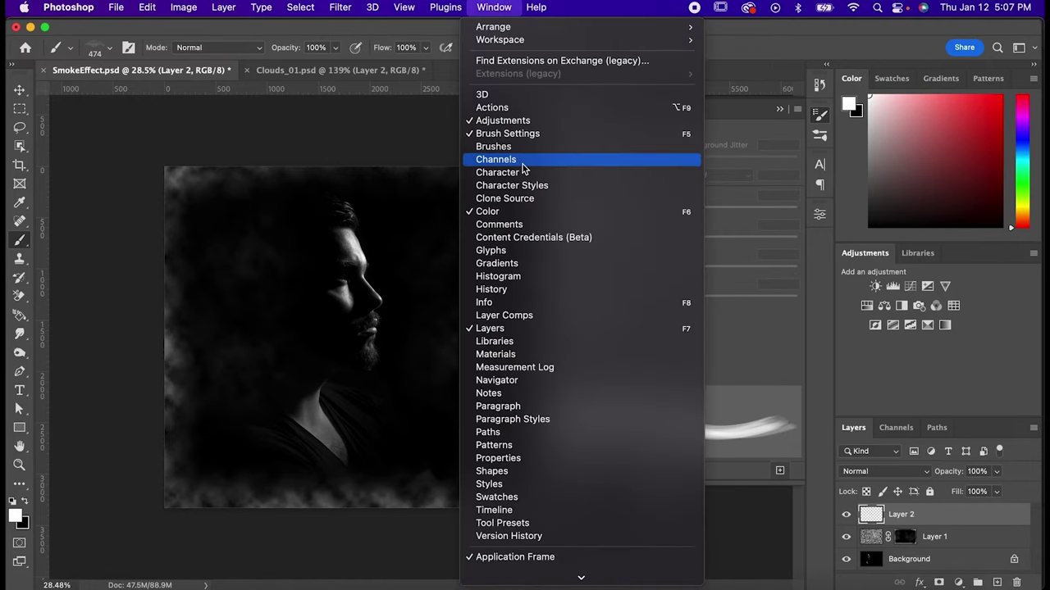
click(526, 133)
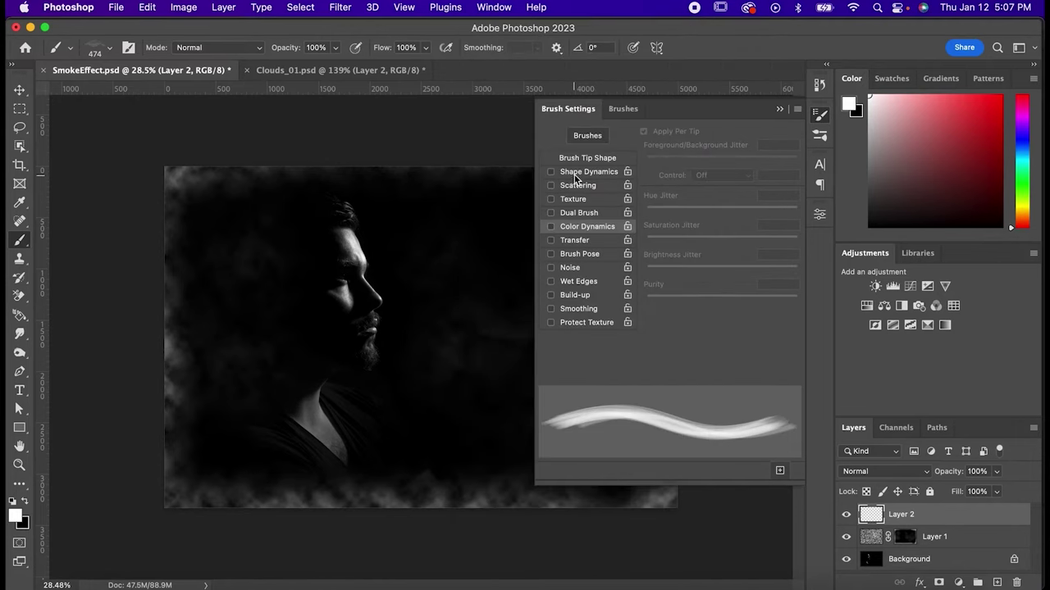
click(576, 174)
drag(647, 150, 797, 150)
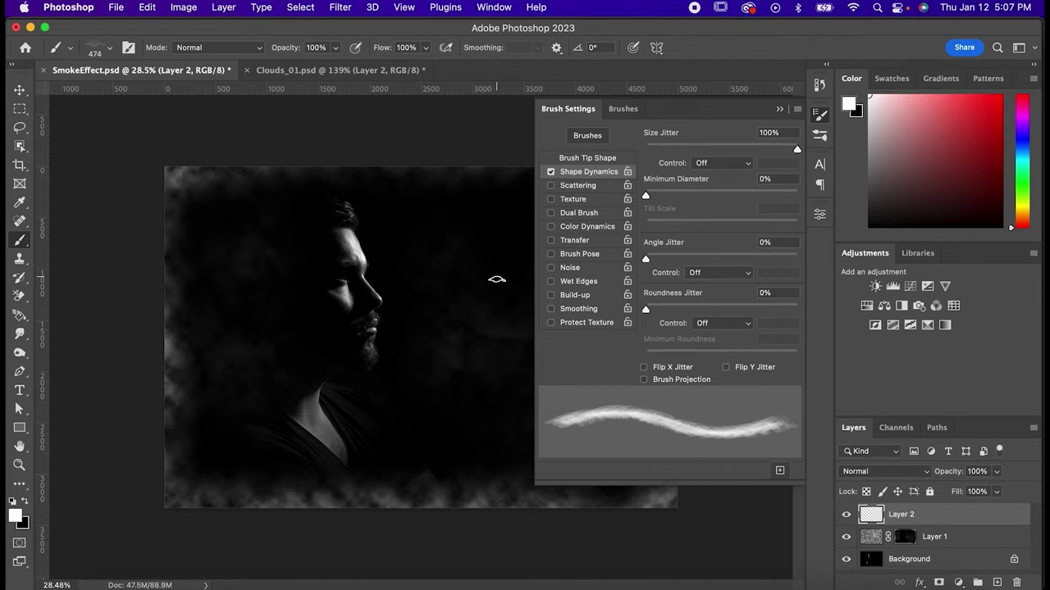
drag(646, 260, 657, 261)
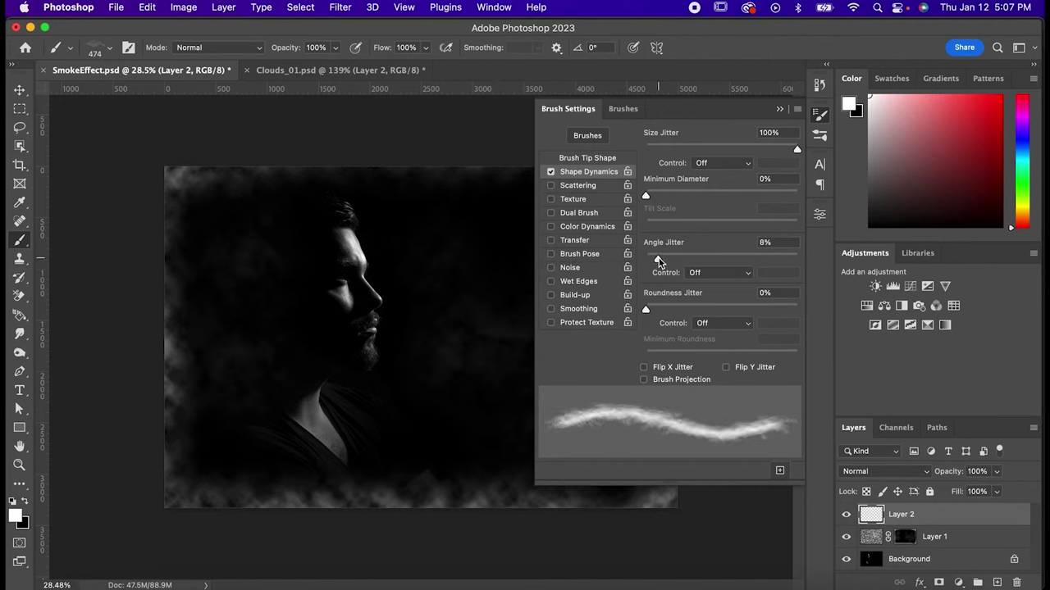
Paint test strokes, trim Angle Jitter to about 6%, and undo the tests
mouse_move(424, 252)
mouse_down()
mouse_move(409, 373)
mouse_move(351, 447)
mouse_up()
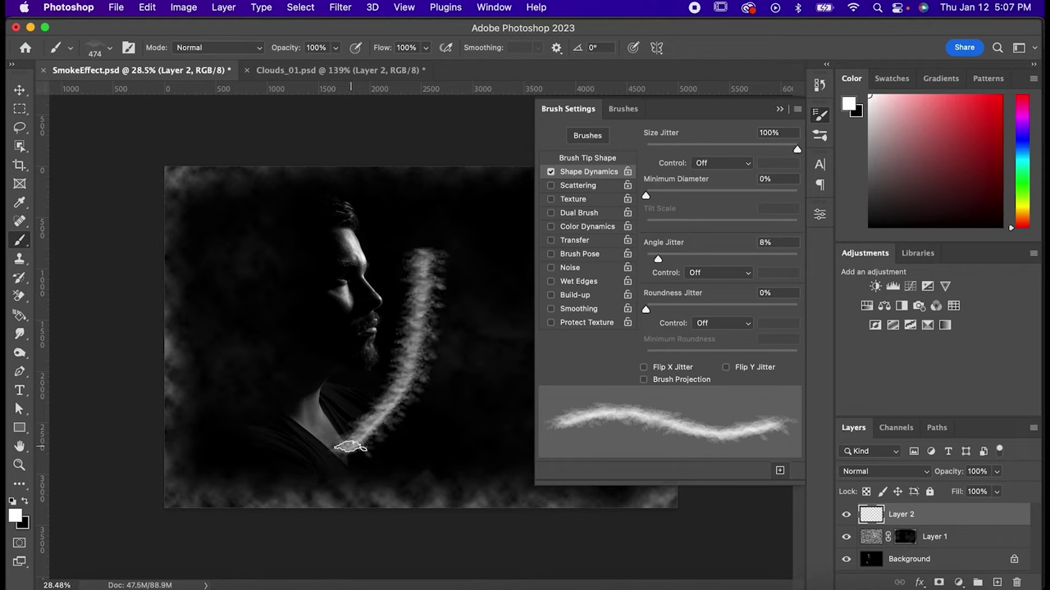
drag(506, 261, 500, 379)
drag(658, 261, 653, 261)
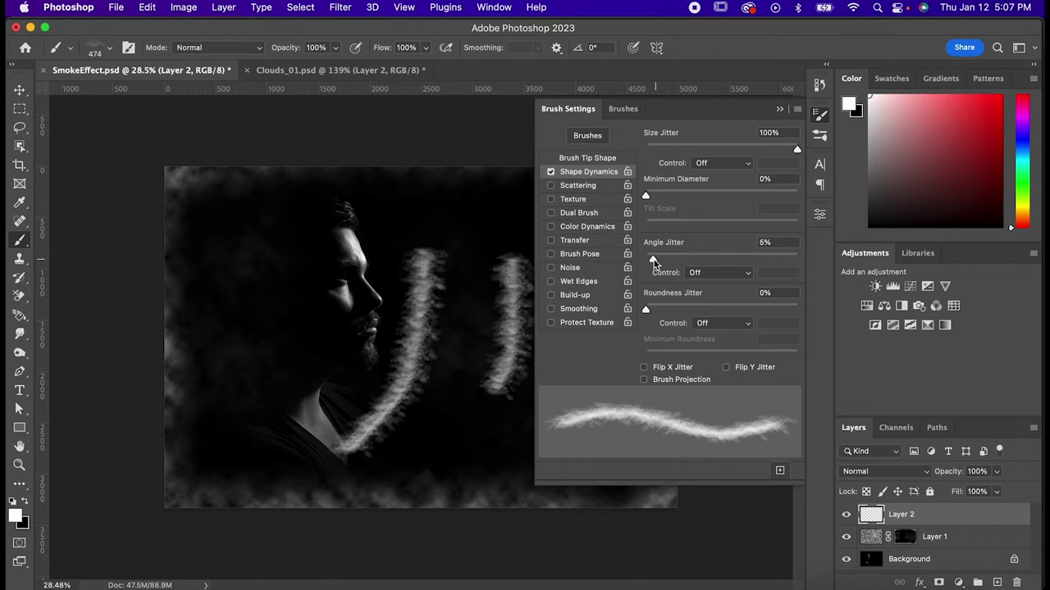
drag(473, 230, 474, 346)
key(super+z)
key(super+z)
key(super+z)
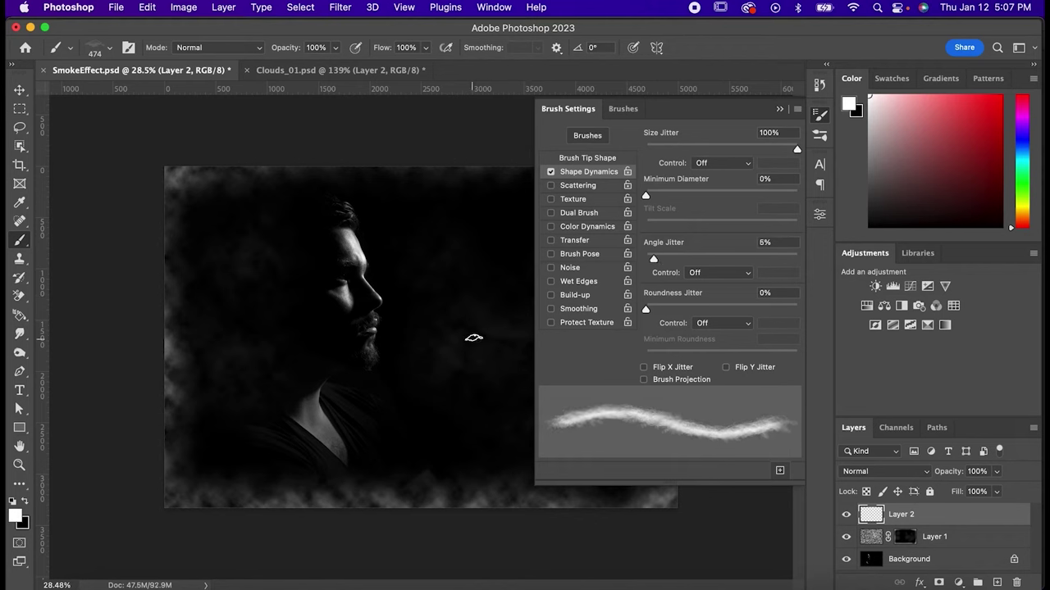
Enable Scattering and Color Dynamics on the smoke brush, testing and undoing a stroke
click(590, 189)
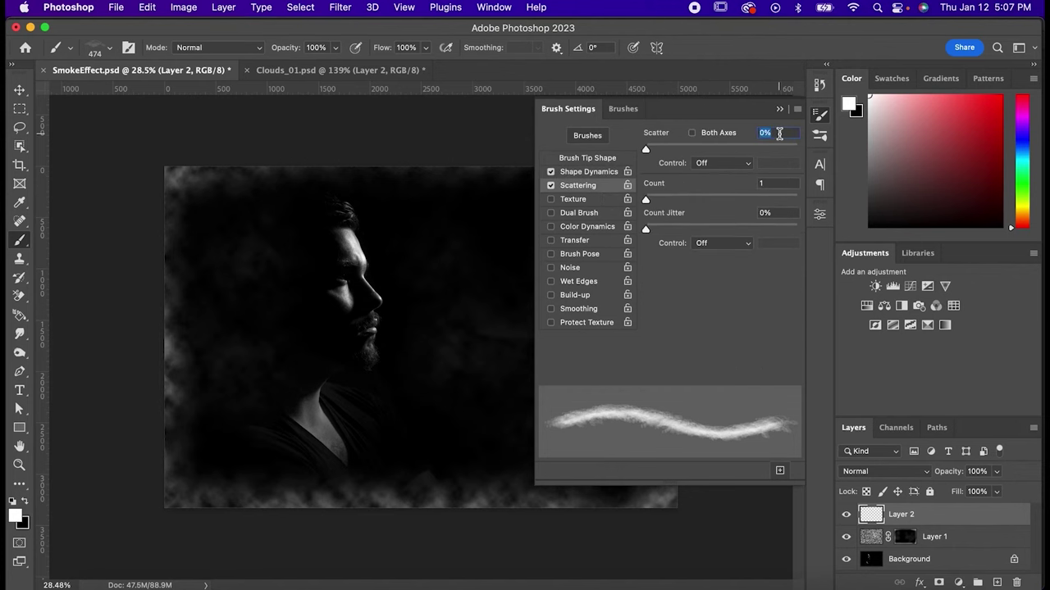
click(587, 229)
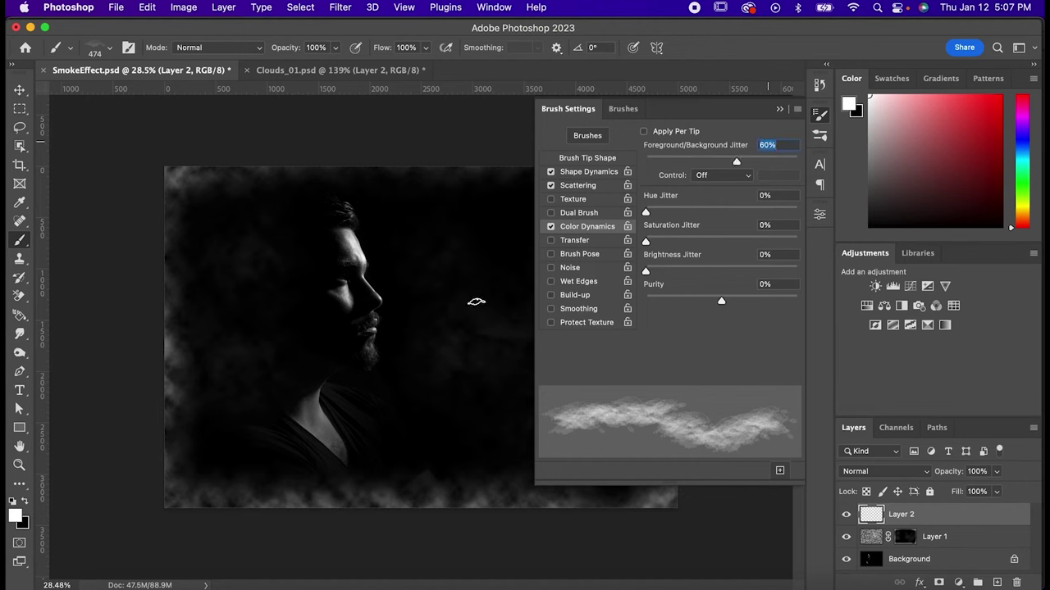
mouse_move(430, 255)
mouse_down()
mouse_move(413, 420)
mouse_move(398, 364)
mouse_up()
key(super+z)
Save the tuned brush as a new preset named 'Smok' and close Brush Settings
click(780, 470)
text(Smoke Brush)
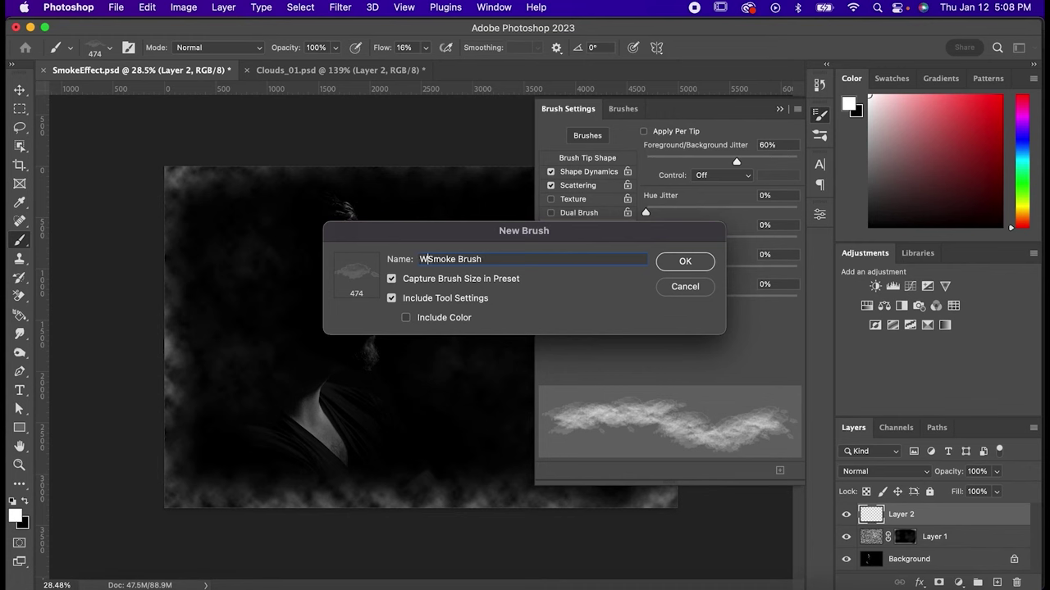
key(Return)
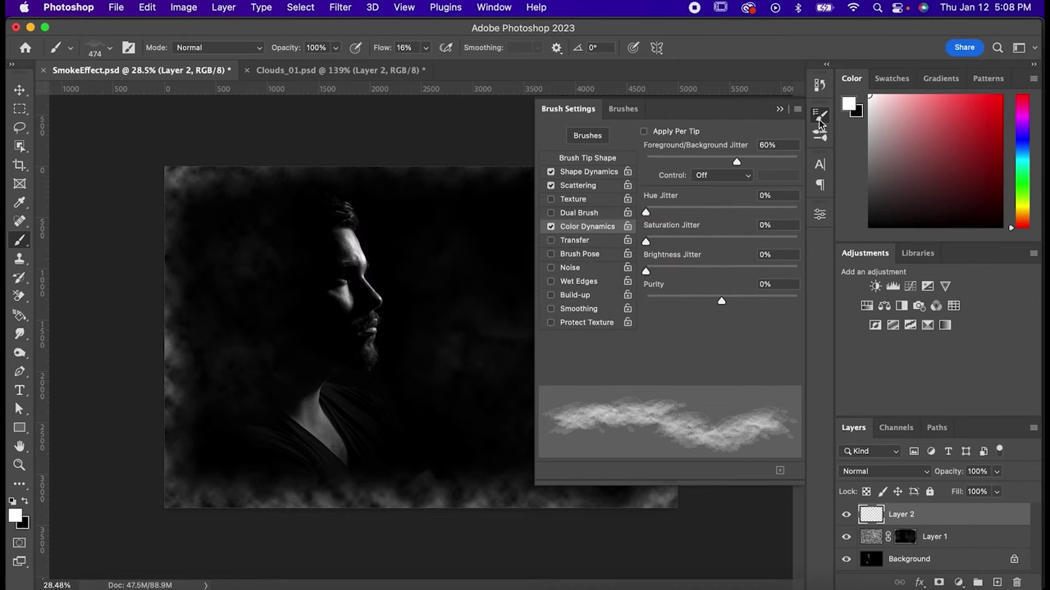
click(819, 123)
Enlarge the smoke brush to 900 px and paint a wisp along the portrait's right side
key(bracketright)
key(bracketright)
key(bracketright)
key(bracketright)
key(bracketright)
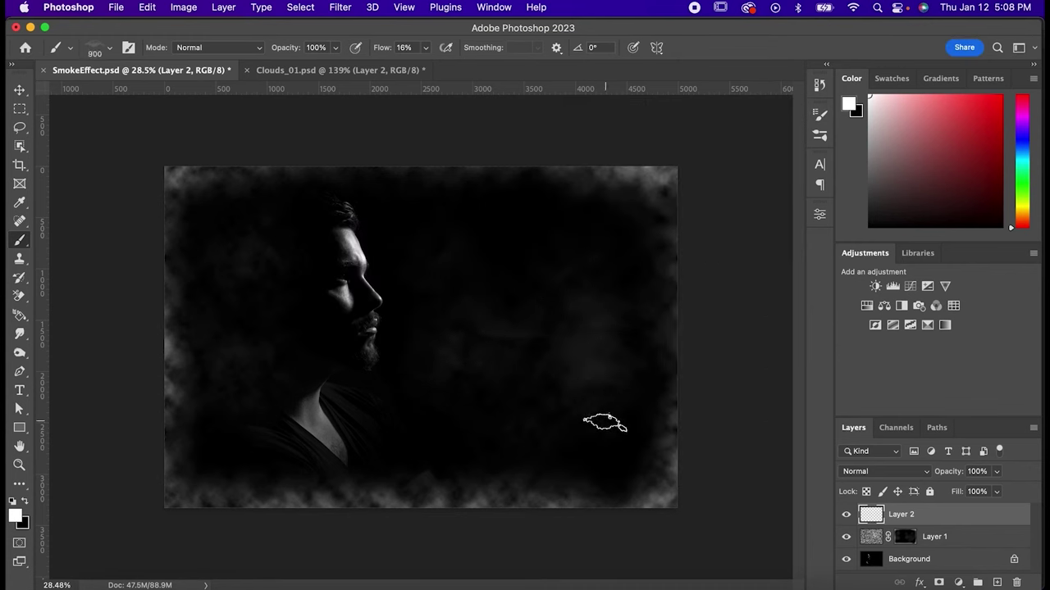
mouse_move(605, 422)
mouse_down()
mouse_move(648, 271)
mouse_move(642, 244)
mouse_up()
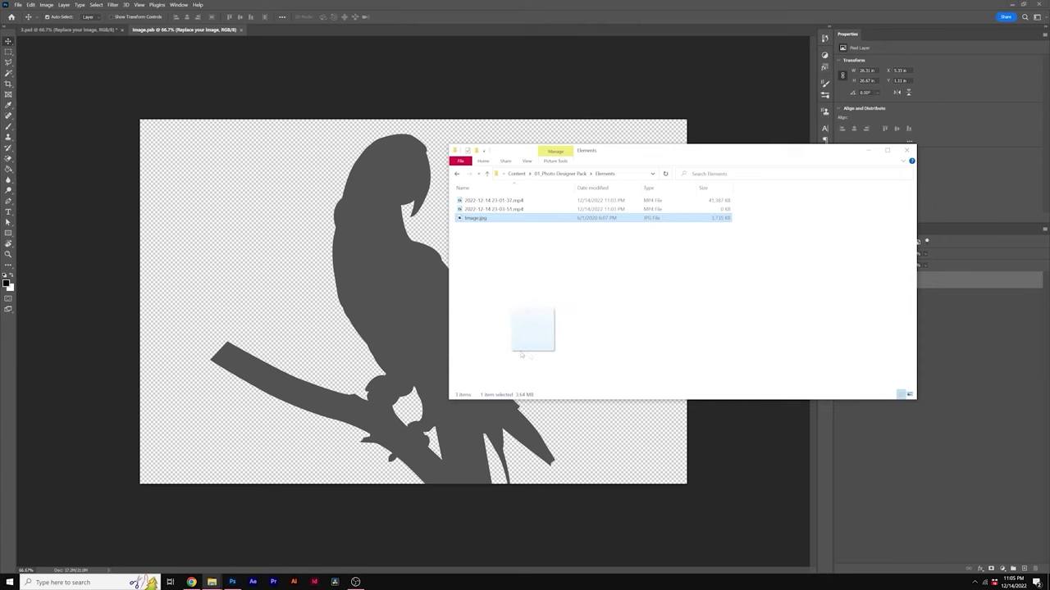
Follow the MotionDuck promo previewing two dispersion-effect PSD templates and the links-in-description reminder
drag(522, 354, 534, 304)
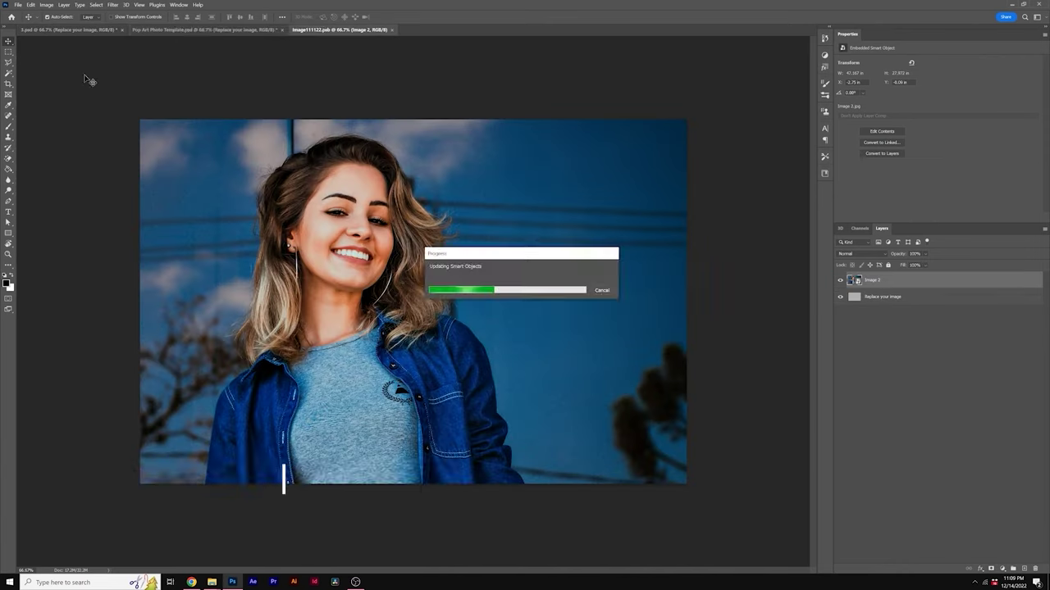
click(174, 30)
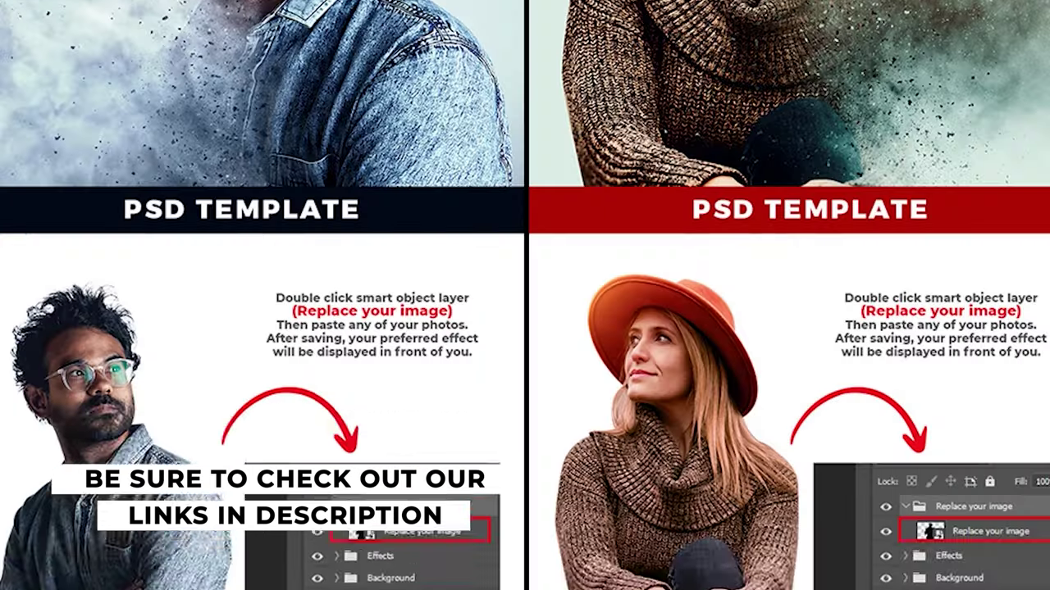